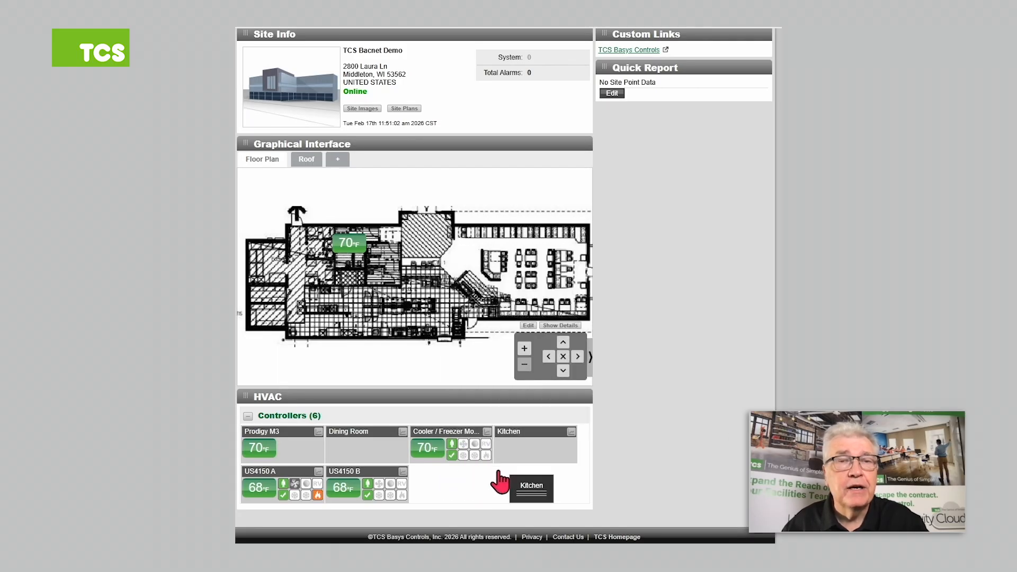
Review the Kitchen controller's Default Group points, and open its controller programming page
left_click_drag(510, 475, 523, 459)
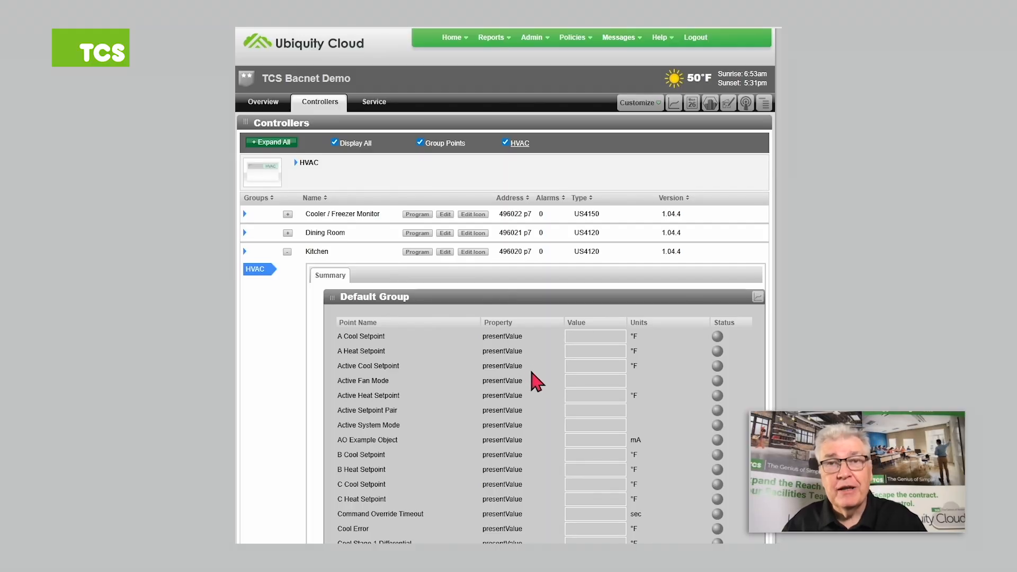
scroll(548, 376, "down", 1)
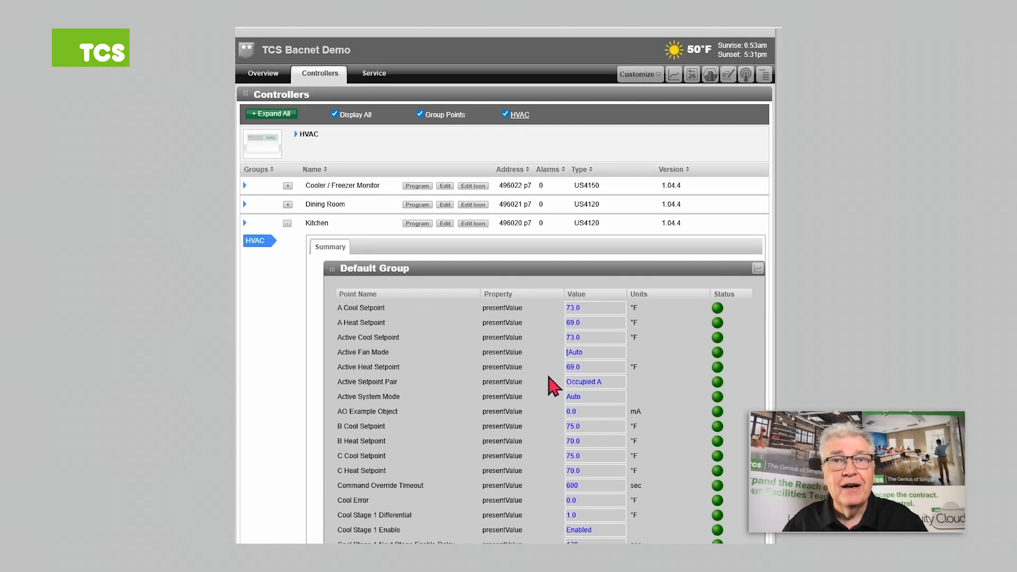
scroll(551, 385, "down", 1)
scroll(551, 386, "down", 6)
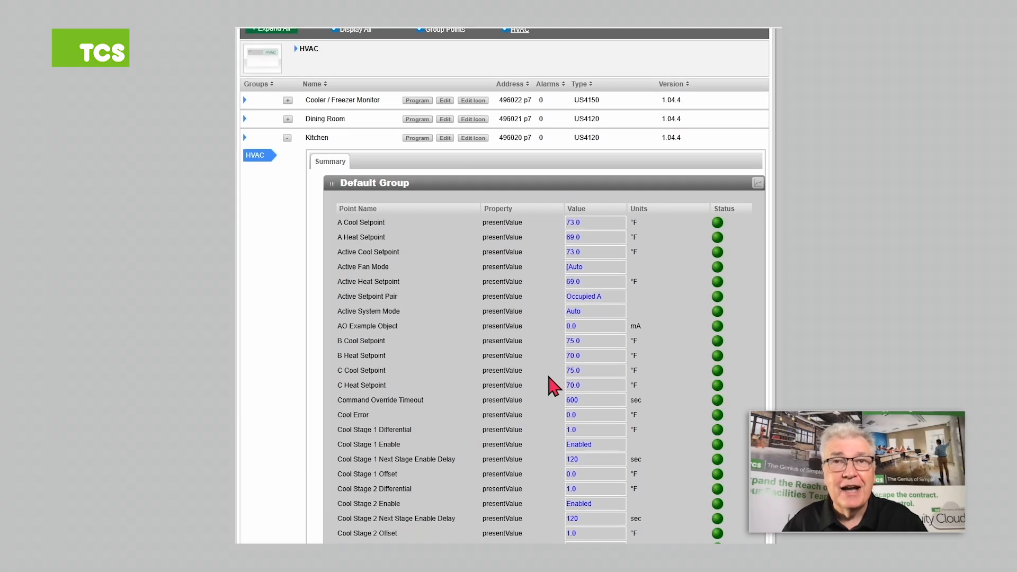
scroll(549, 377, "down", 2)
scroll(549, 378, "up", 10)
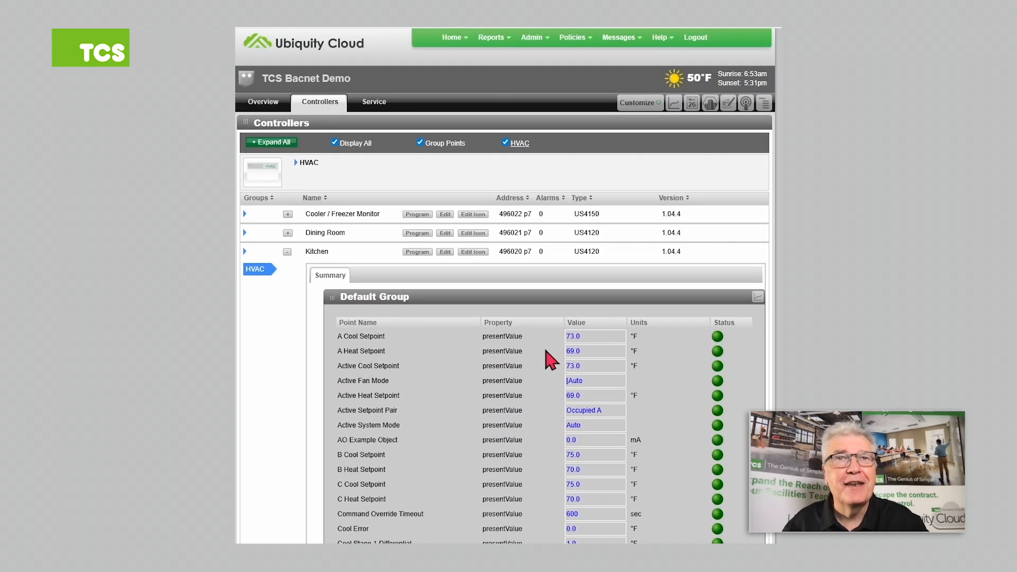
left_click(418, 253)
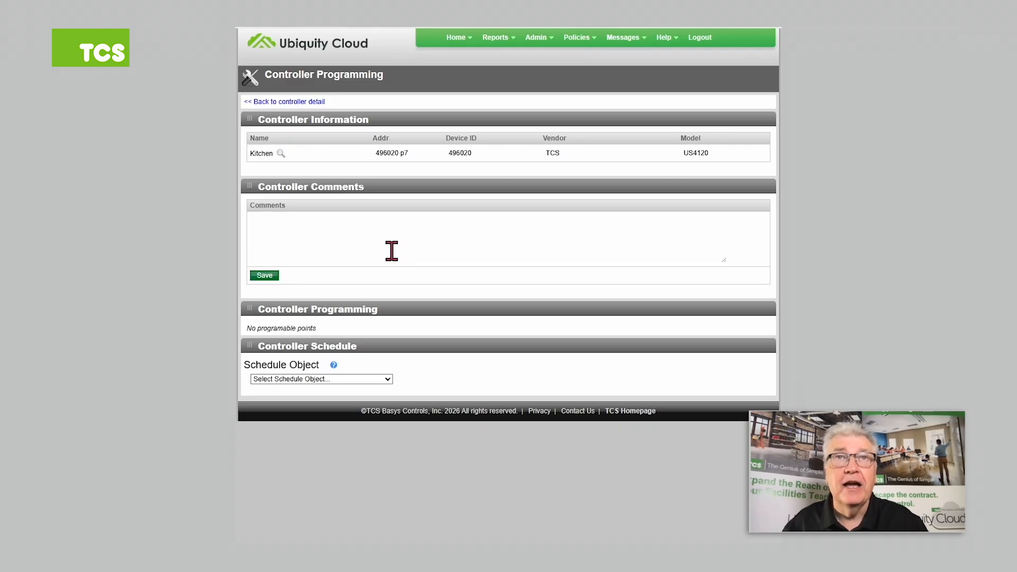
Open the Kitchen device in the TCS Bacnet Demo site's BACnet Manager and bring up its programming page layout for editing
mouse_move(459, 45)
left_click(464, 79)
left_click(711, 109)
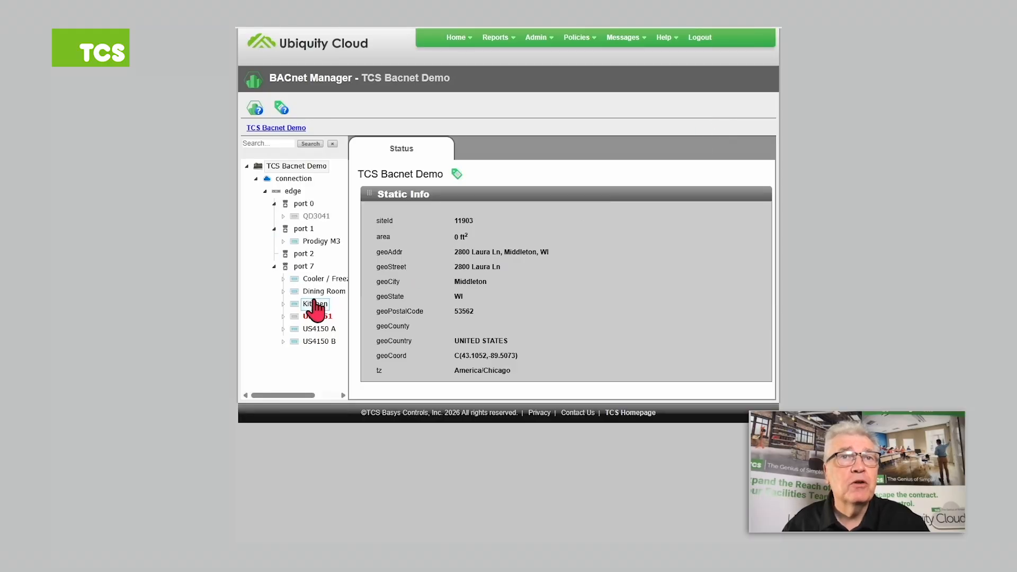
left_click(315, 306)
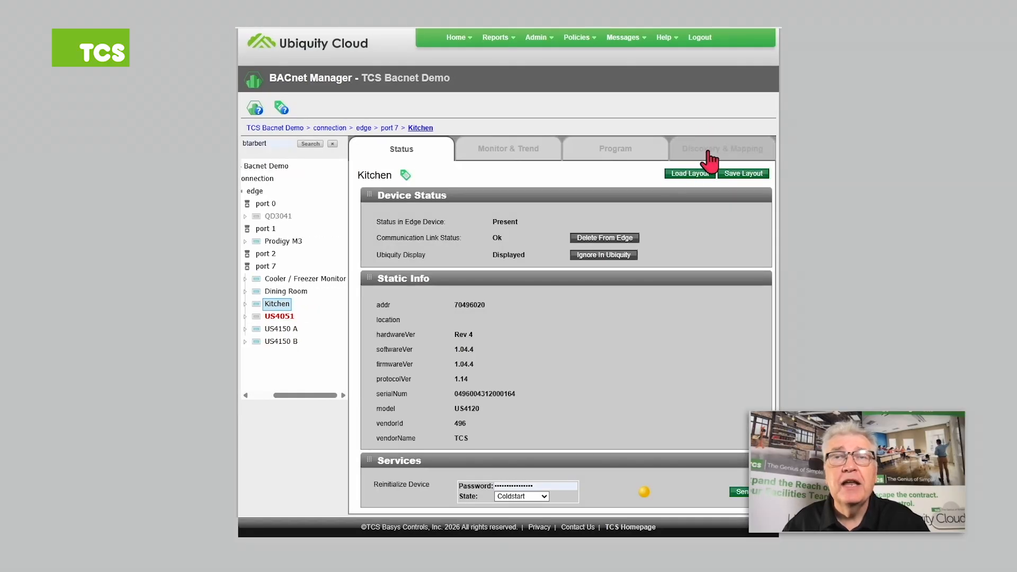
left_click(635, 155)
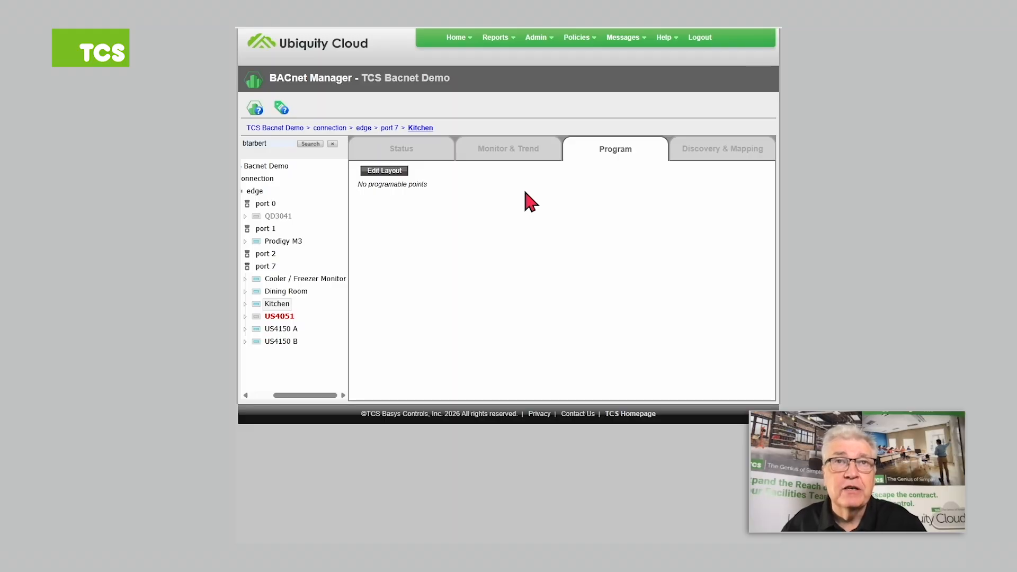
left_click(395, 181)
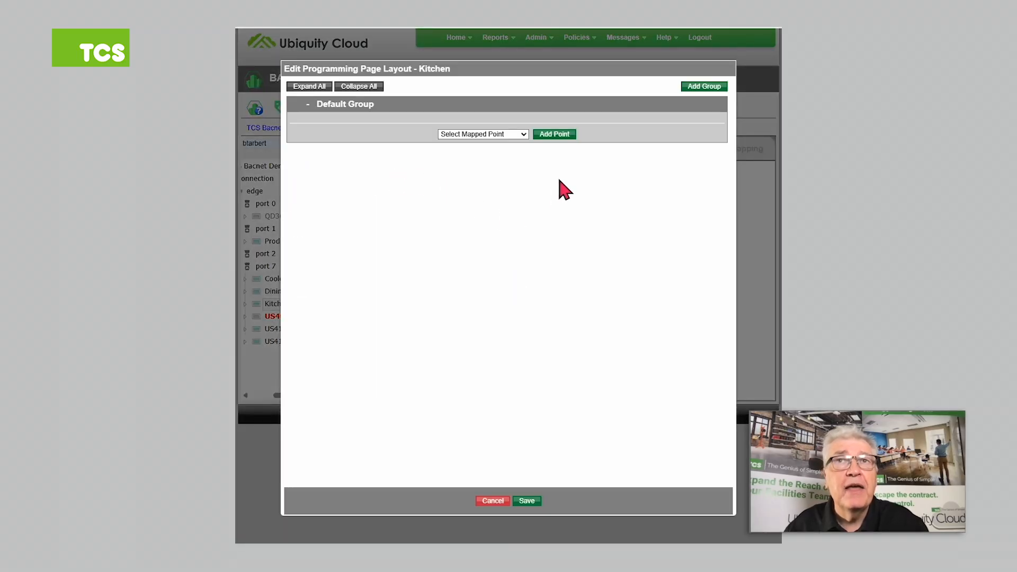
left_click(523, 134)
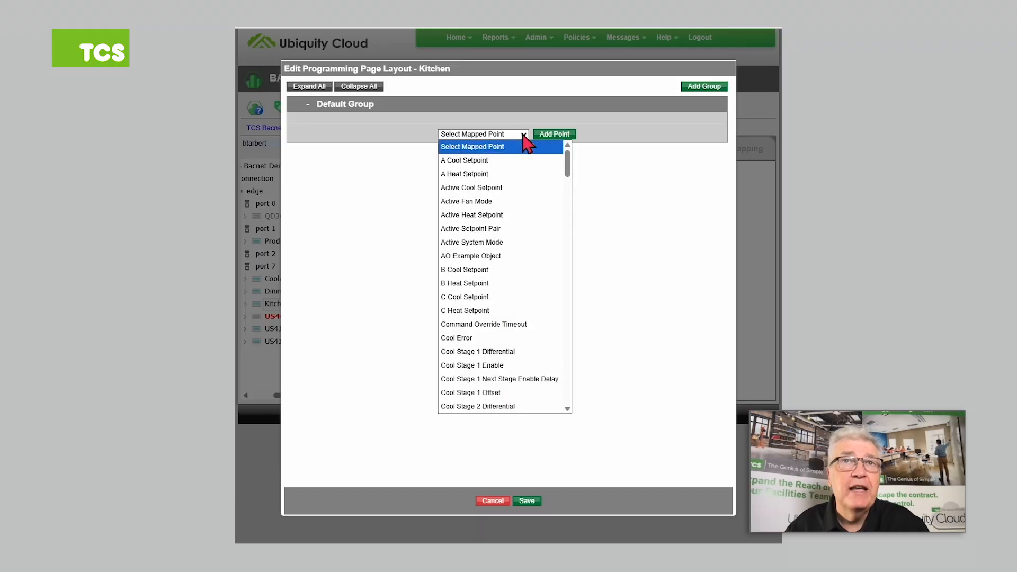
scroll(510, 217, "down", 15)
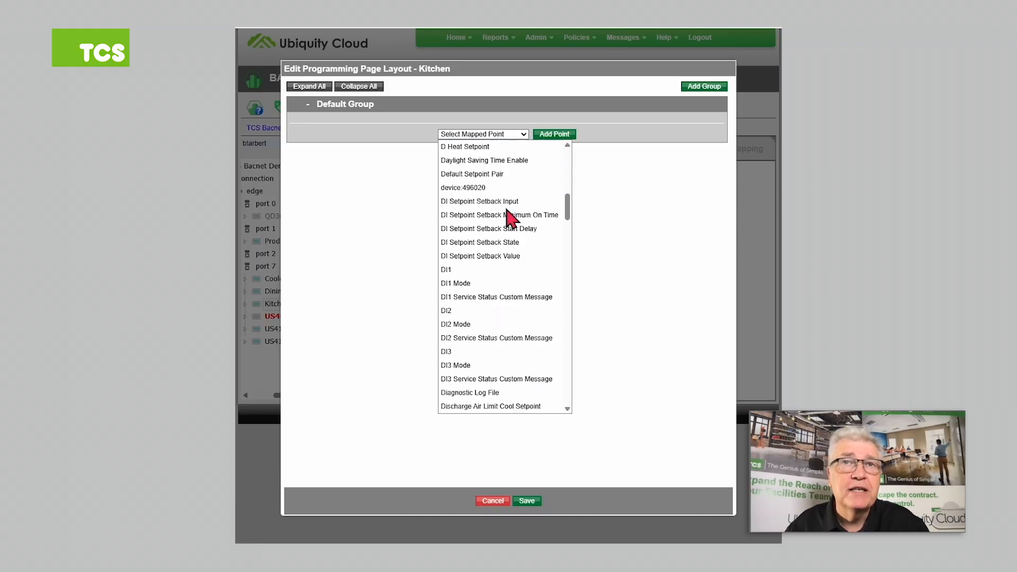
scroll(510, 219, "up", 15)
left_click(619, 224)
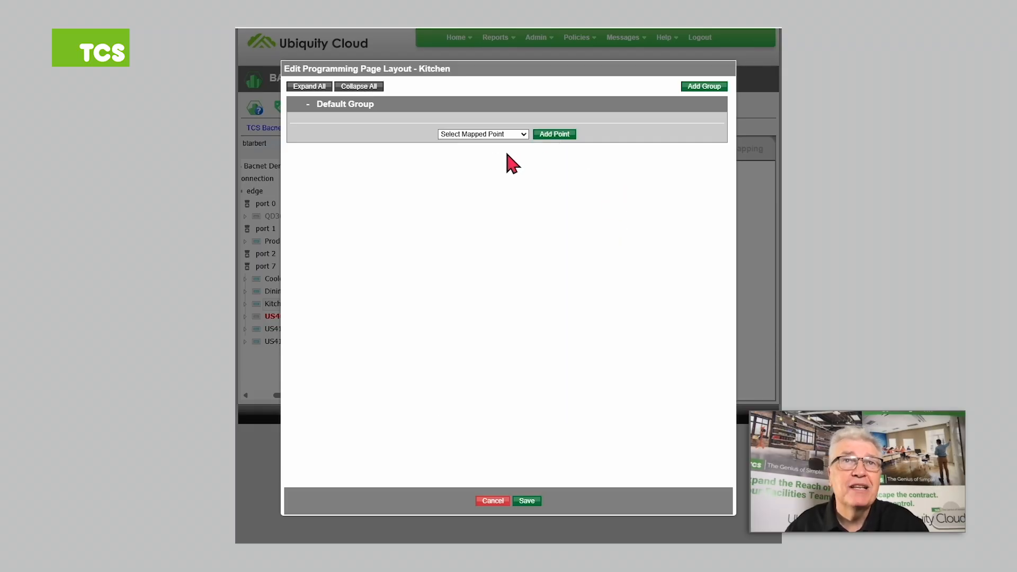
Add a new group to the Kitchen programming page layout and name it "Setpoints and Temps"
left_click(711, 95)
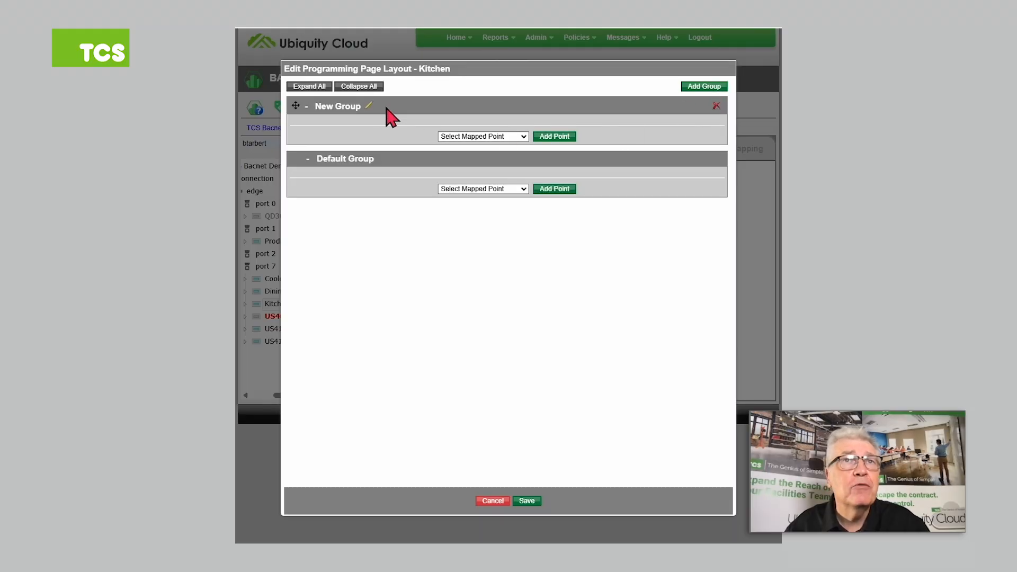
left_click(368, 105)
double_click(368, 105)
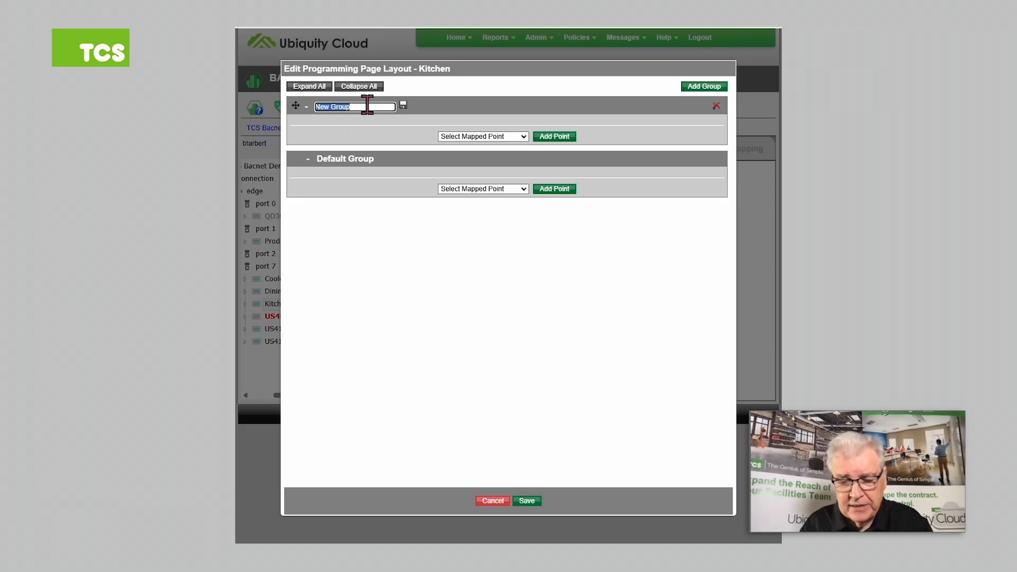
type("Setpo")
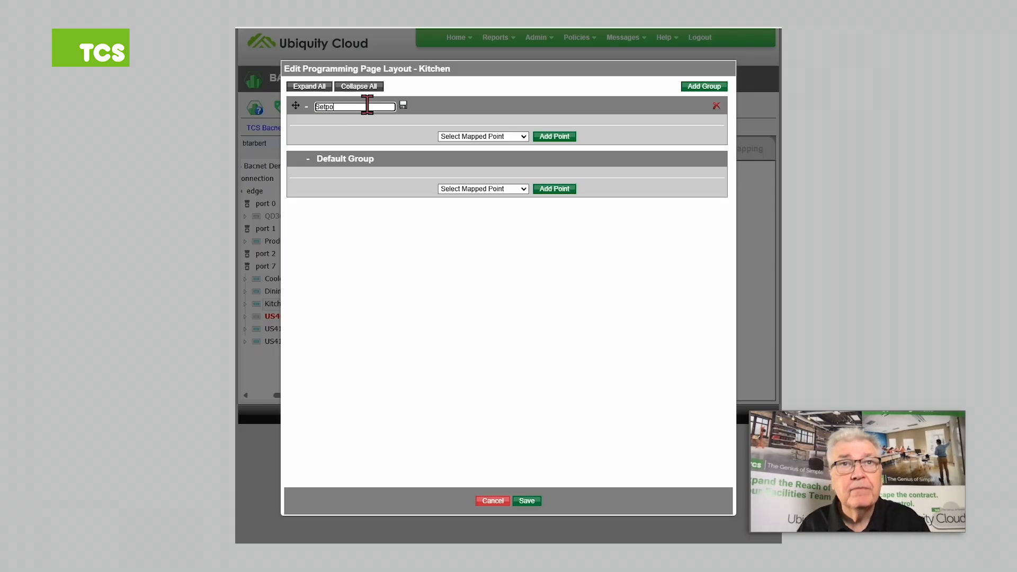
type("ints and")
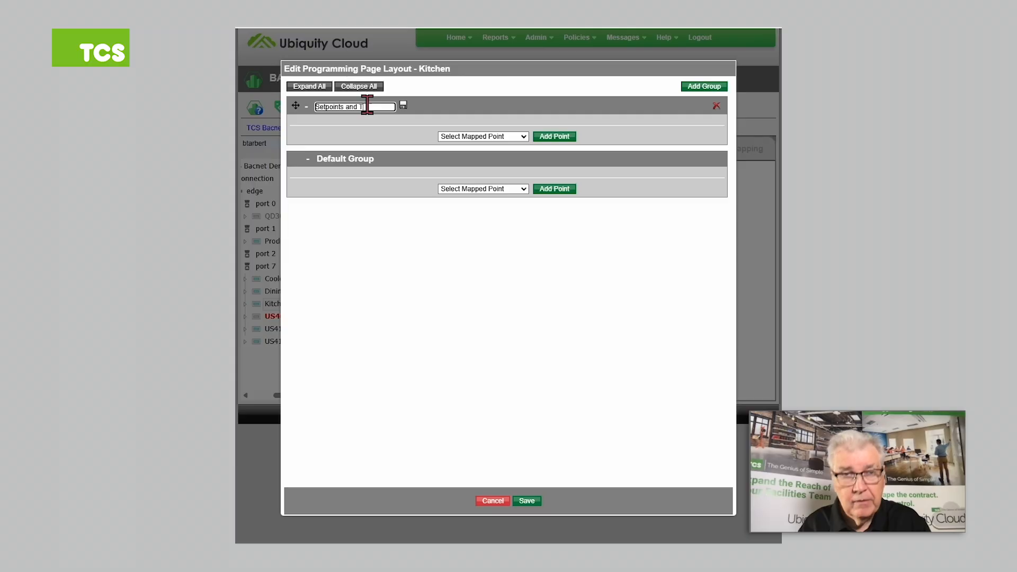
type(" Temps")
left_click(403, 105)
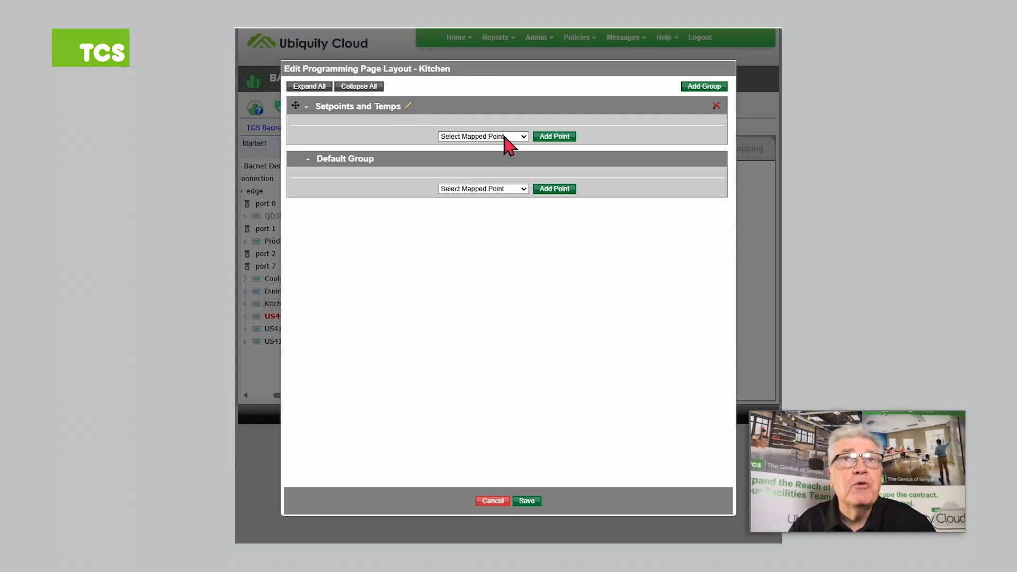
Add the mapped points A Cool Setpoint and A Heat Setpoint to the Setpoints and Temps group
left_click(523, 138)
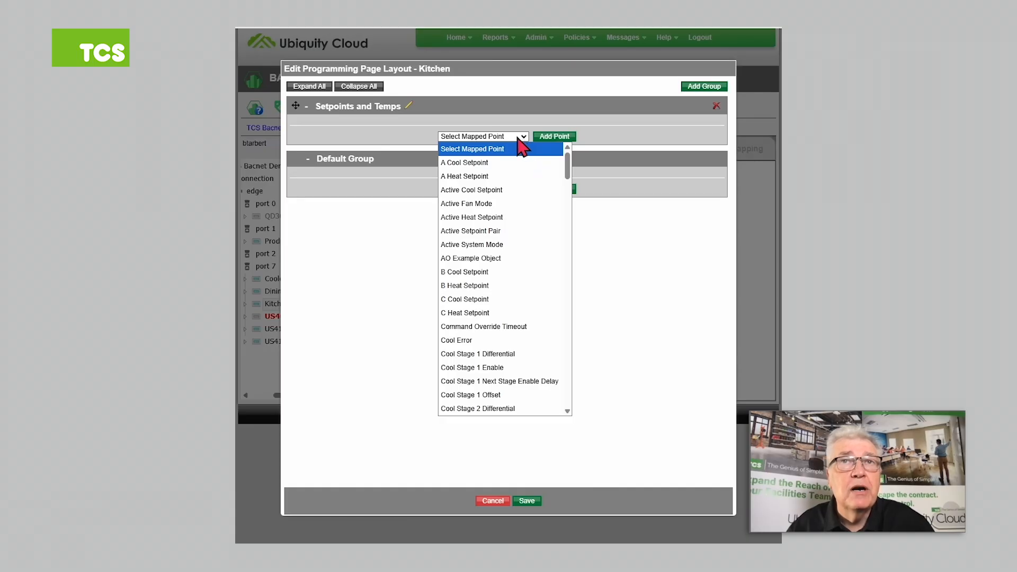
left_click(483, 163)
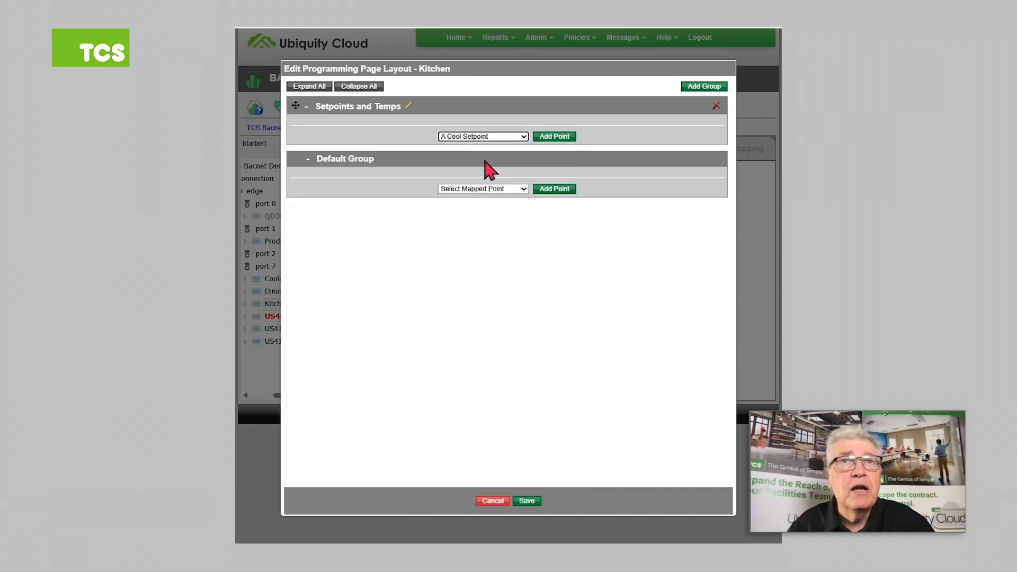
left_click(546, 140)
left_click(524, 145)
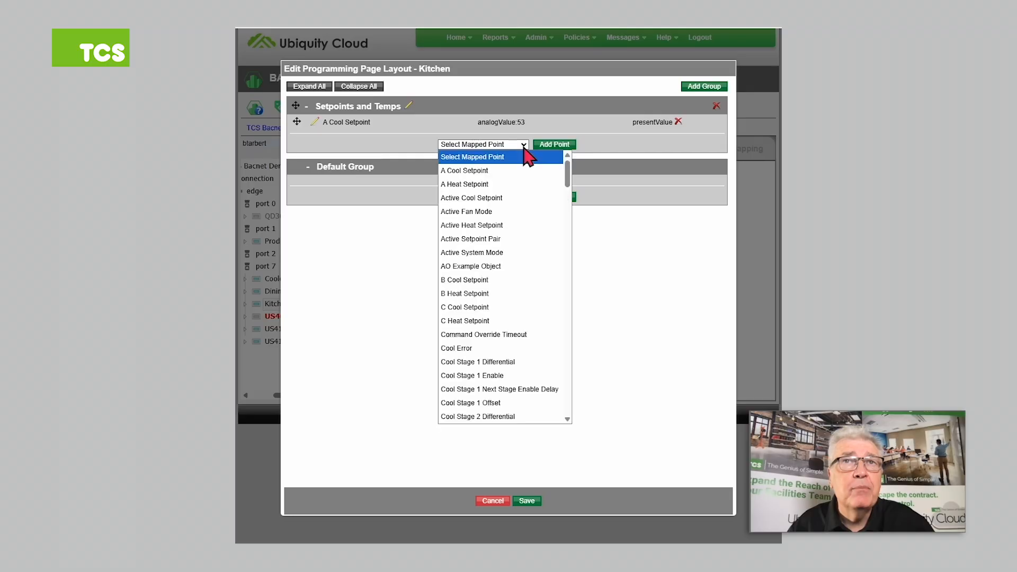
left_click(495, 184)
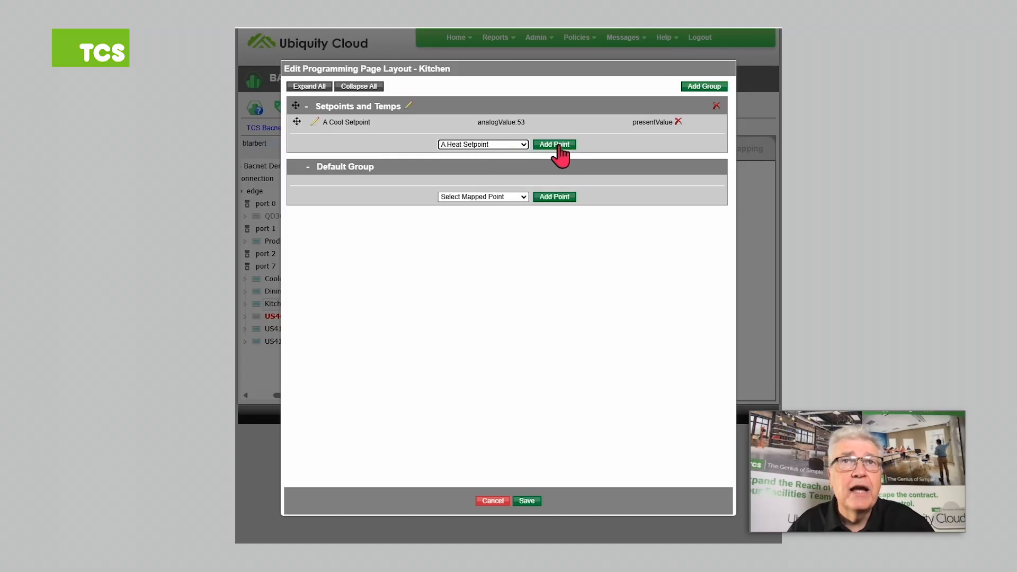
left_click(551, 147)
Add the mapped point Unoccupied Heat Setpoint to the Setpoints and Temps group
left_click(524, 157)
scroll(508, 218, "down", 15)
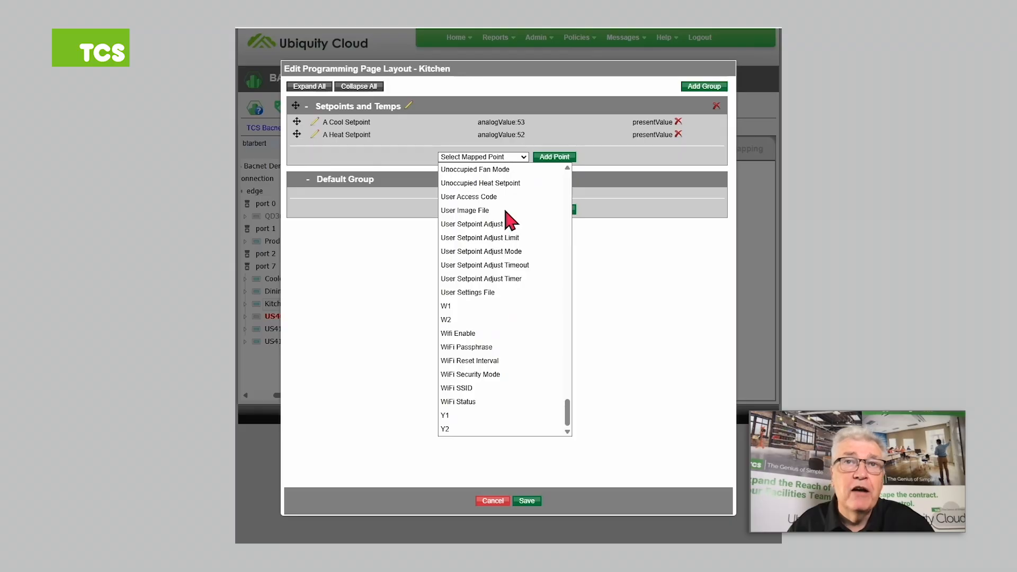
scroll(508, 212, "up", 2)
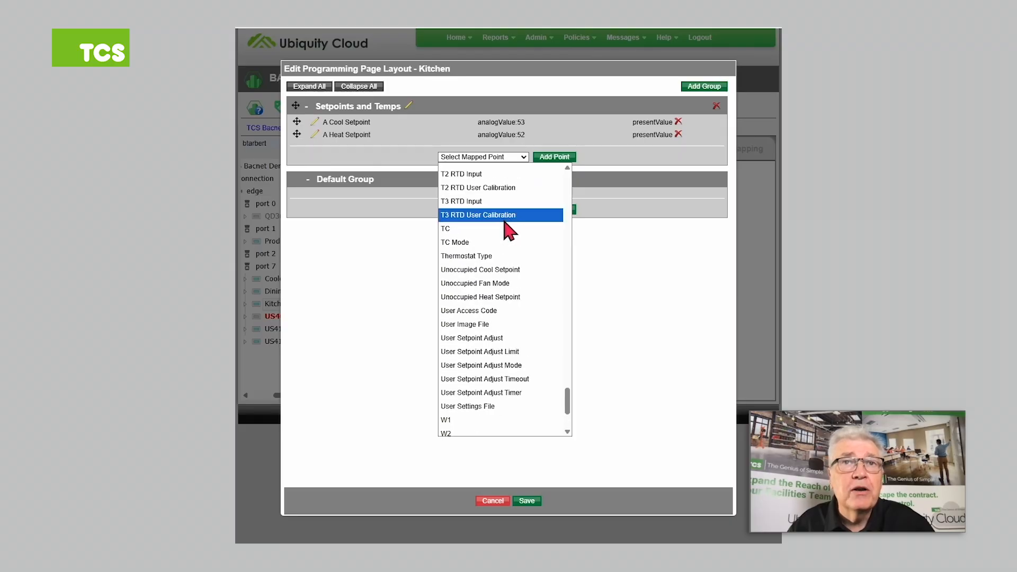
scroll(508, 230, "down", 2)
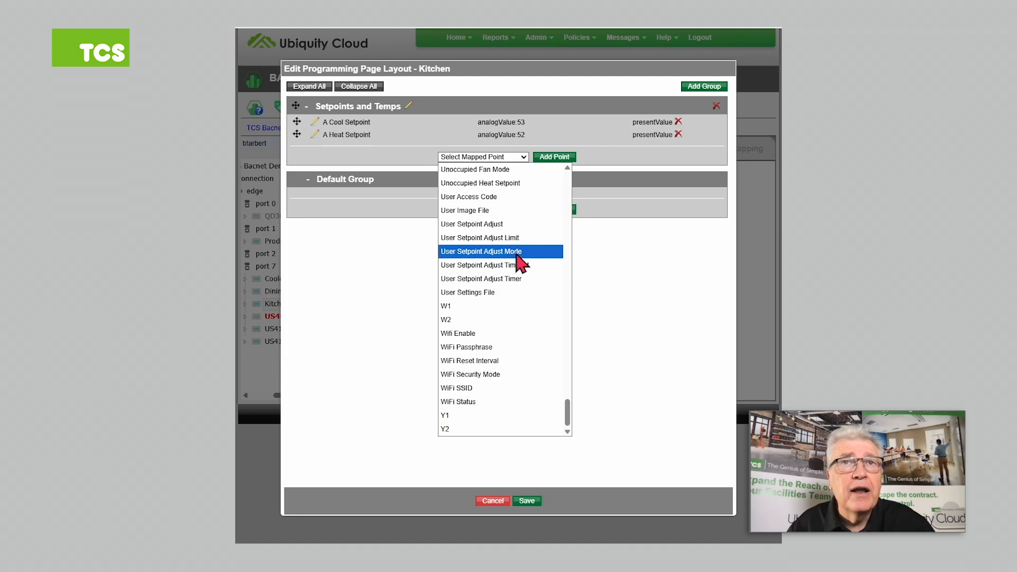
left_click(513, 183)
left_click(554, 157)
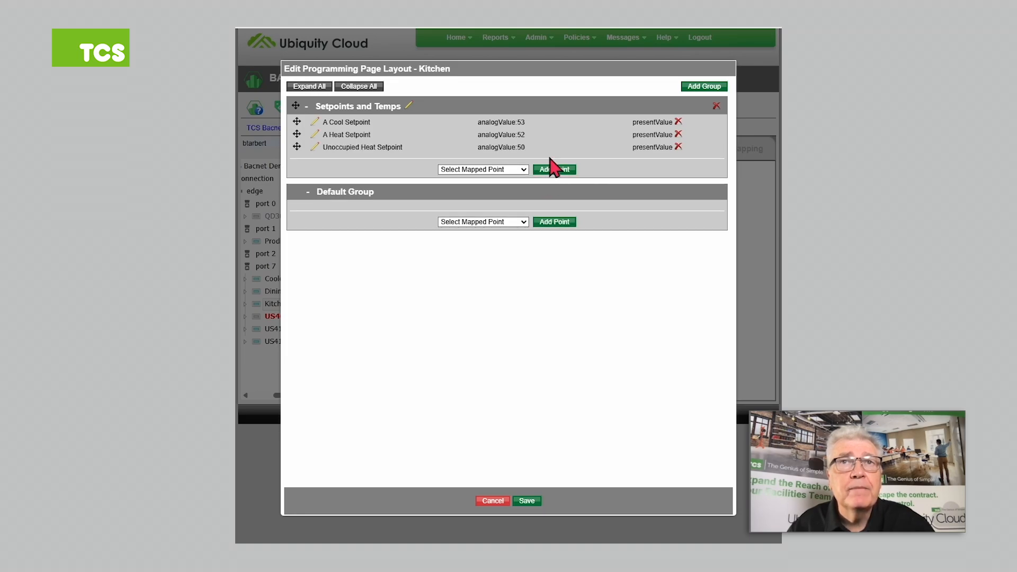
Add the mapped point Unoccupied Cool Setpoint to the Setpoints and Temps group and move it above Unoccupied Heat Setpoint
left_click(523, 170)
scroll(522, 191, "down", 20)
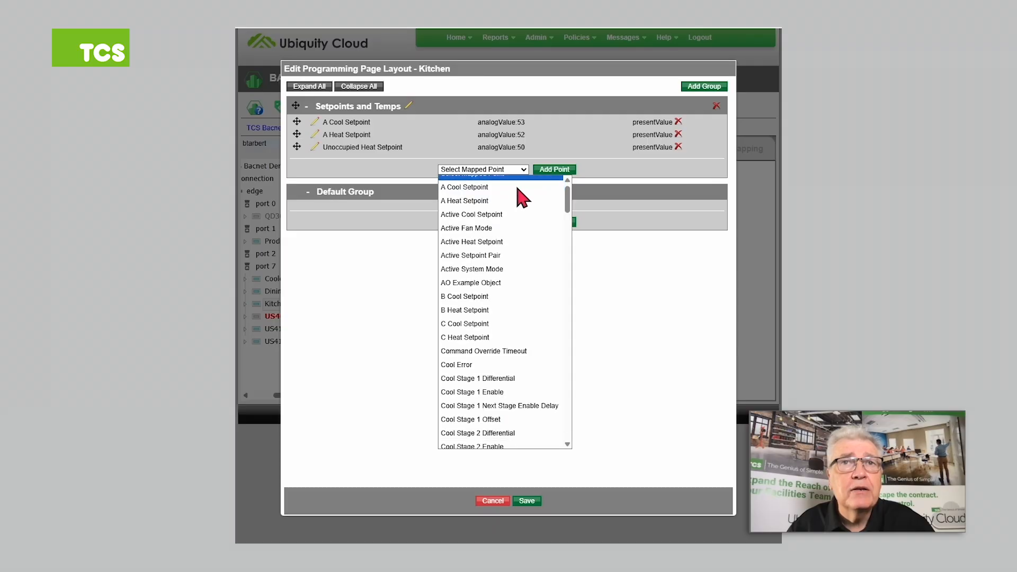
scroll(517, 204, "down", 20)
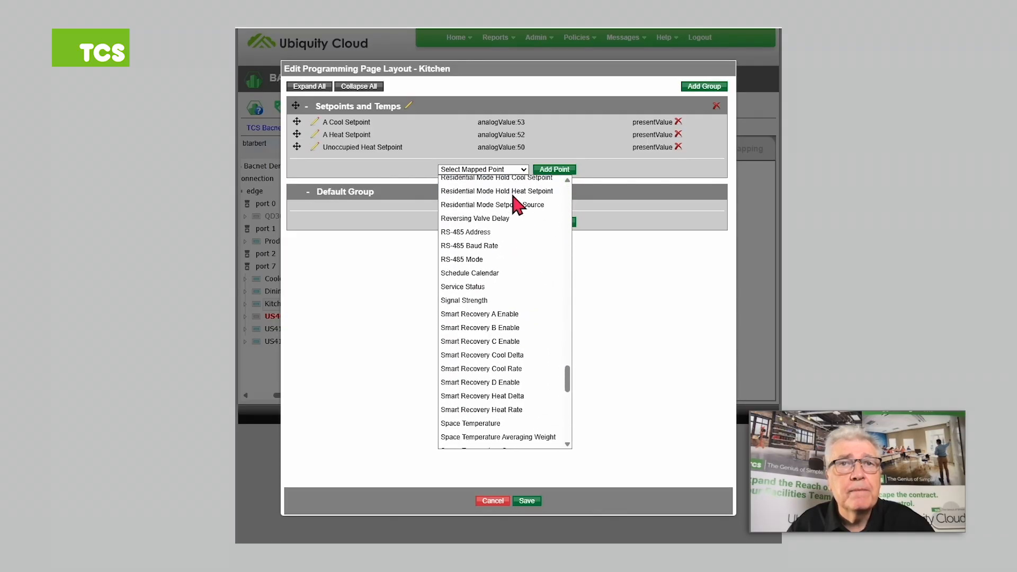
scroll(517, 205, "down", 5)
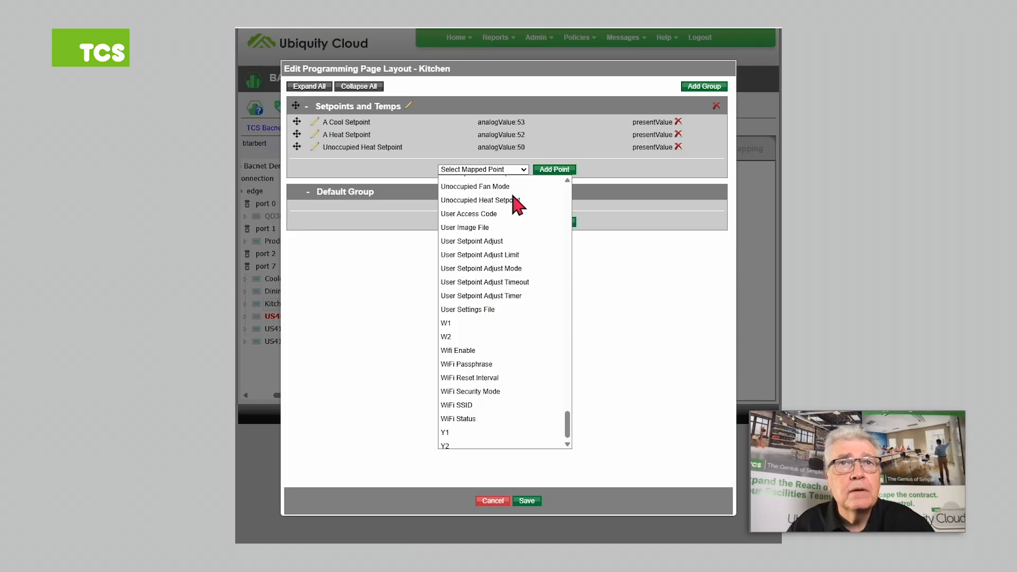
scroll(506, 249, "up", 3)
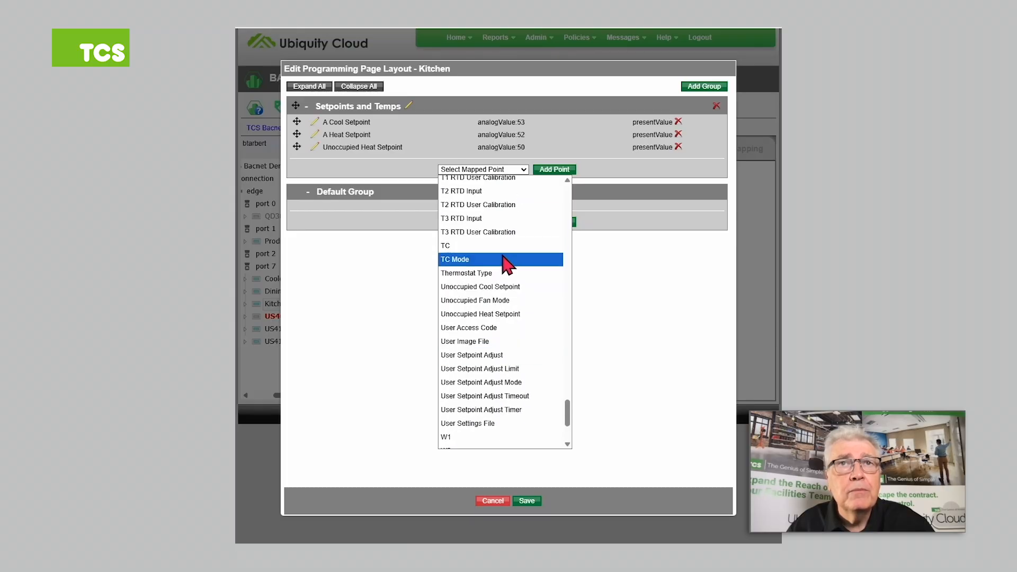
left_click(481, 287)
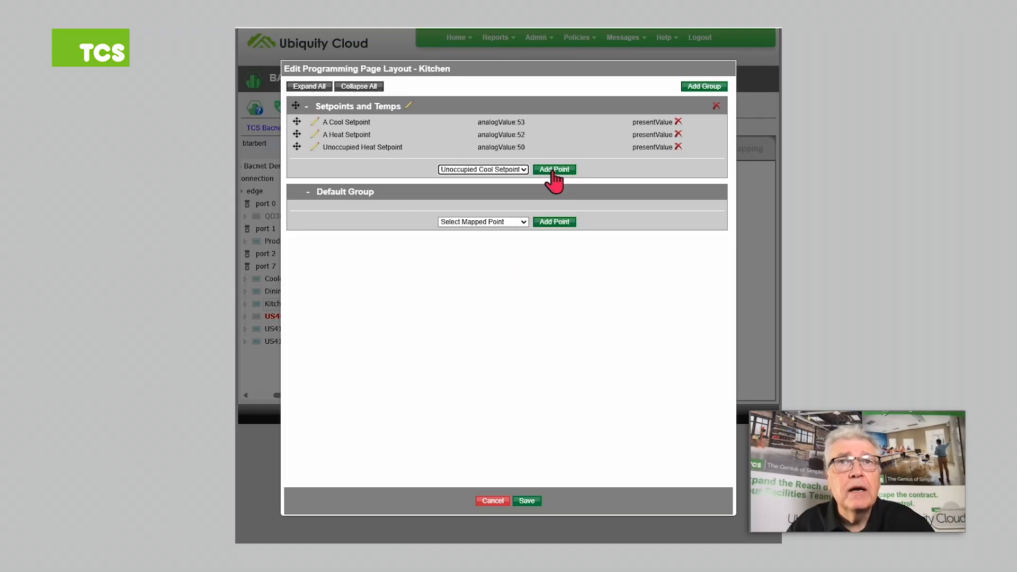
left_click(554, 171)
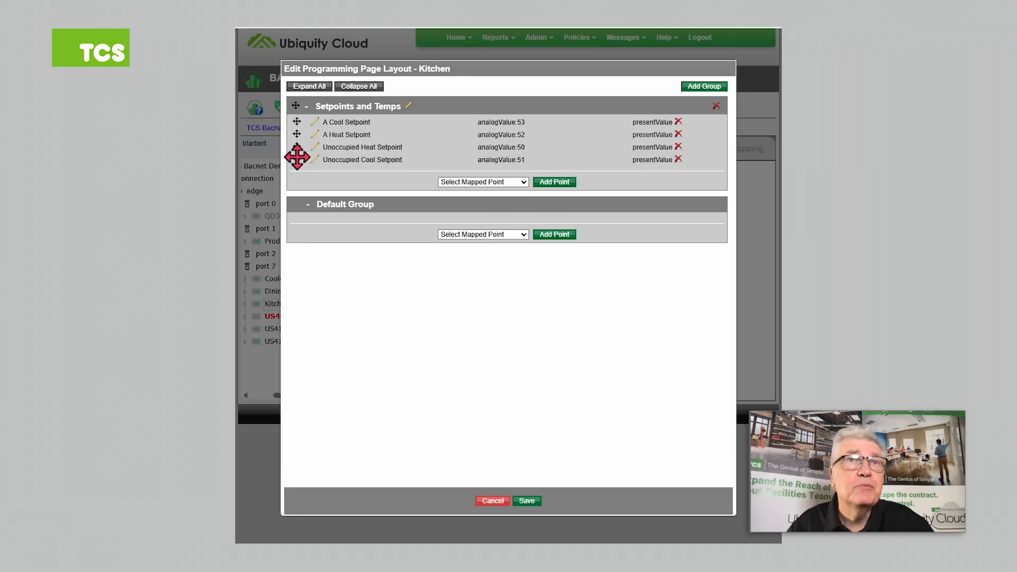
left_click_drag(297, 157, 298, 146)
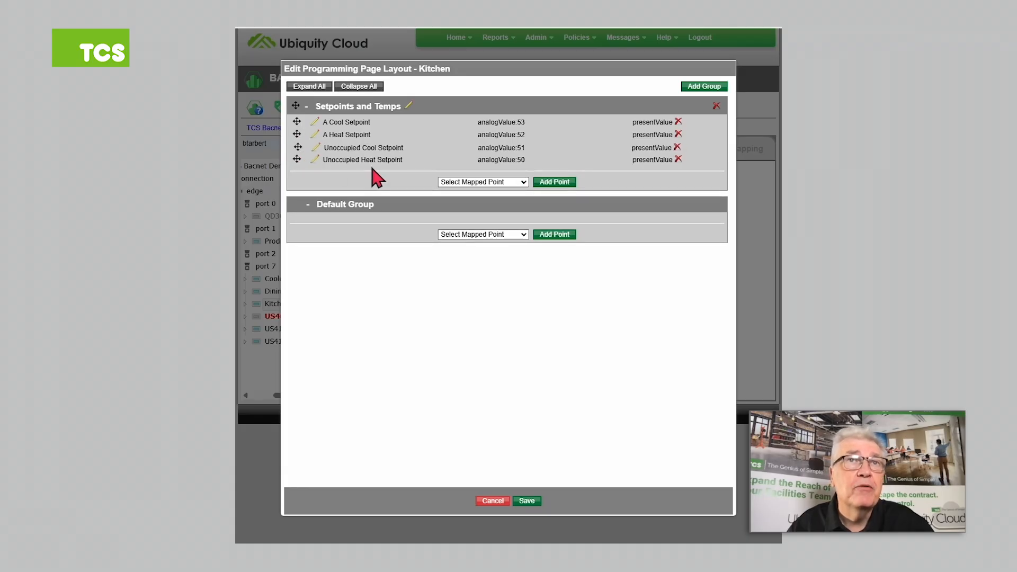
Change the name of the A Cool Setpoint point in the Setpoints and Temps group to "Occ Cool Setpoint"
left_click(315, 123)
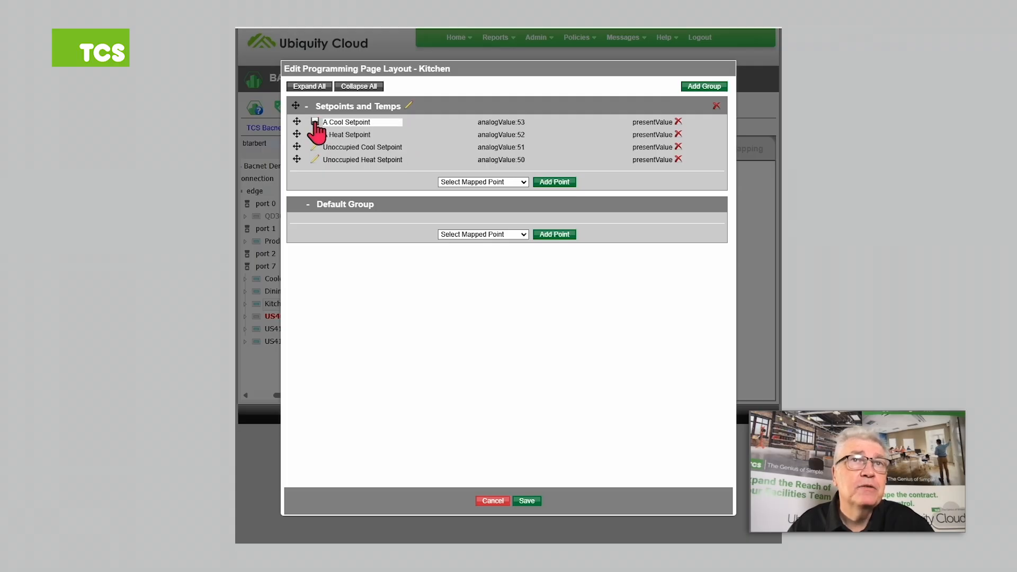
left_click(315, 121)
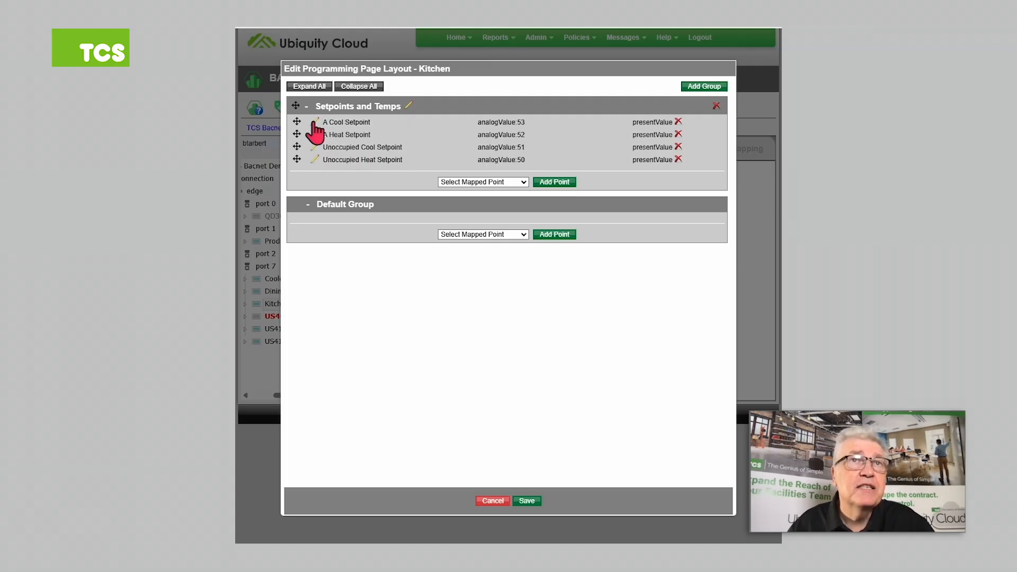
left_click(314, 123)
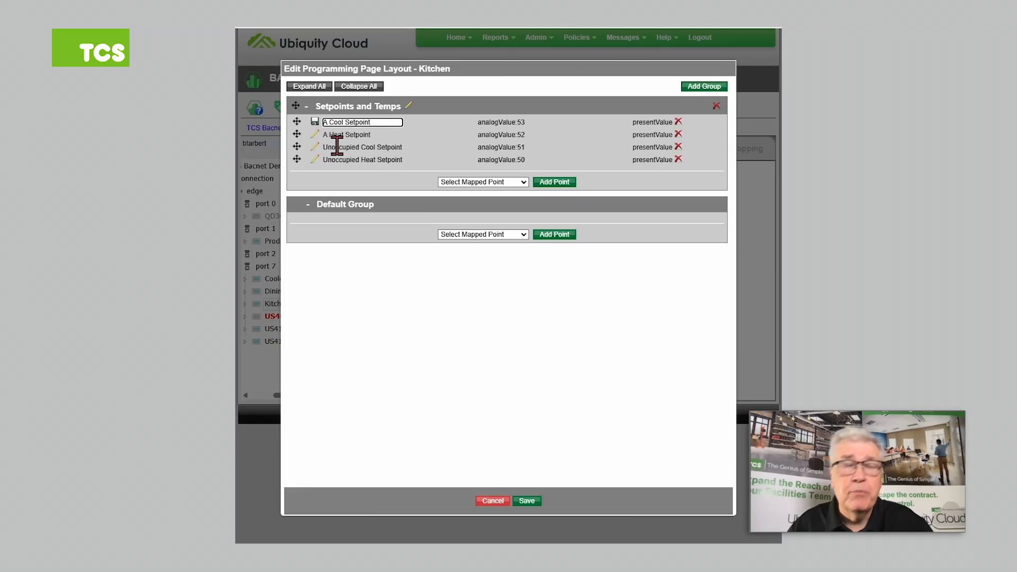
key("BackSpace")
key("BackSpace")
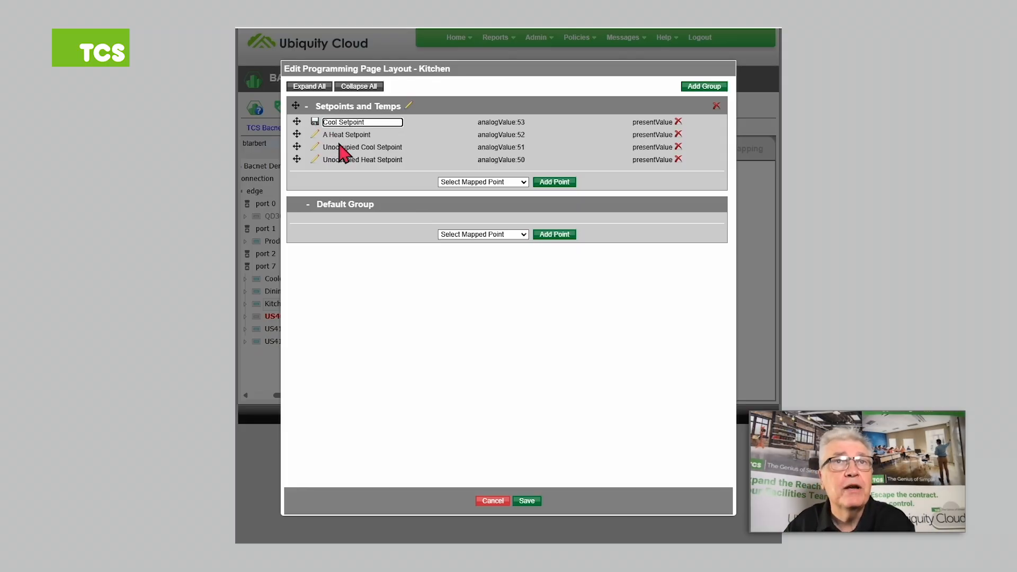
type("Occ")
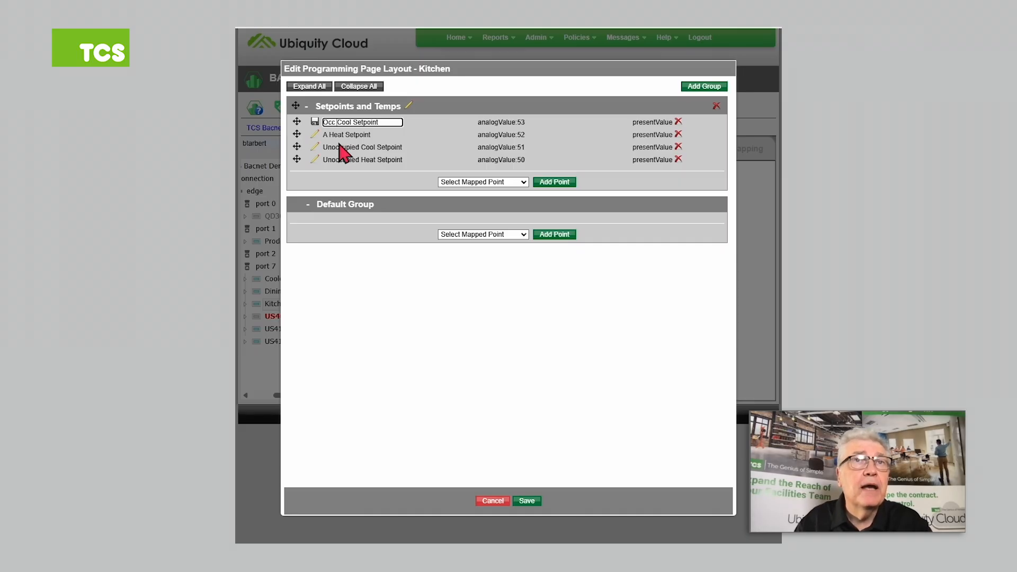
Rename the A Heat Setpoint point to "Occ Heat Setpoint" and save both edited point names
left_click(314, 135)
left_click(328, 134)
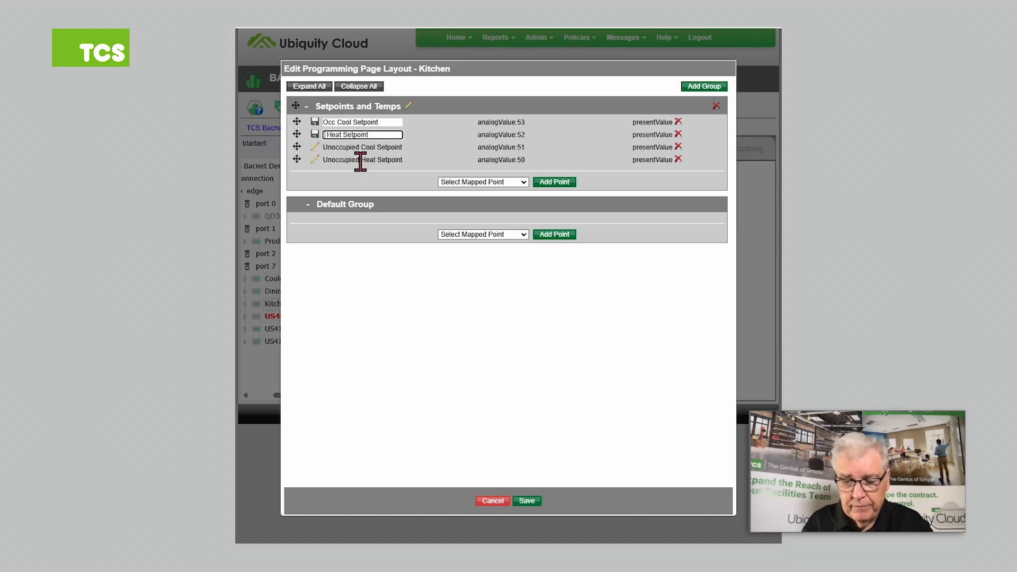
type("Occ")
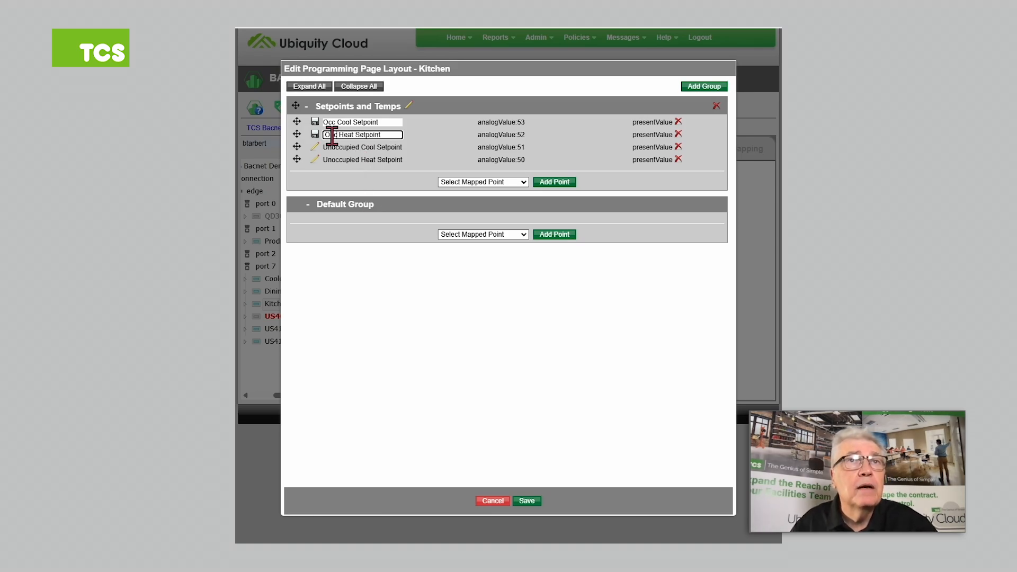
left_click(315, 133)
left_click(314, 123)
left_click(314, 135)
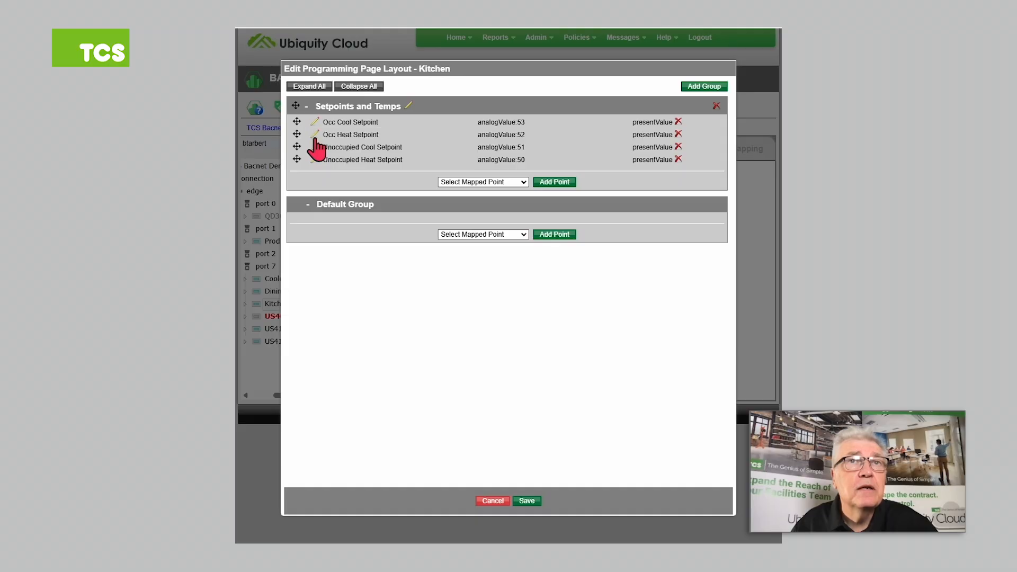
Add the mapped points Active Cool Setpoint and Active Heat Setpoint to the Setpoints and Temps group
left_click(523, 183)
left_click(497, 235)
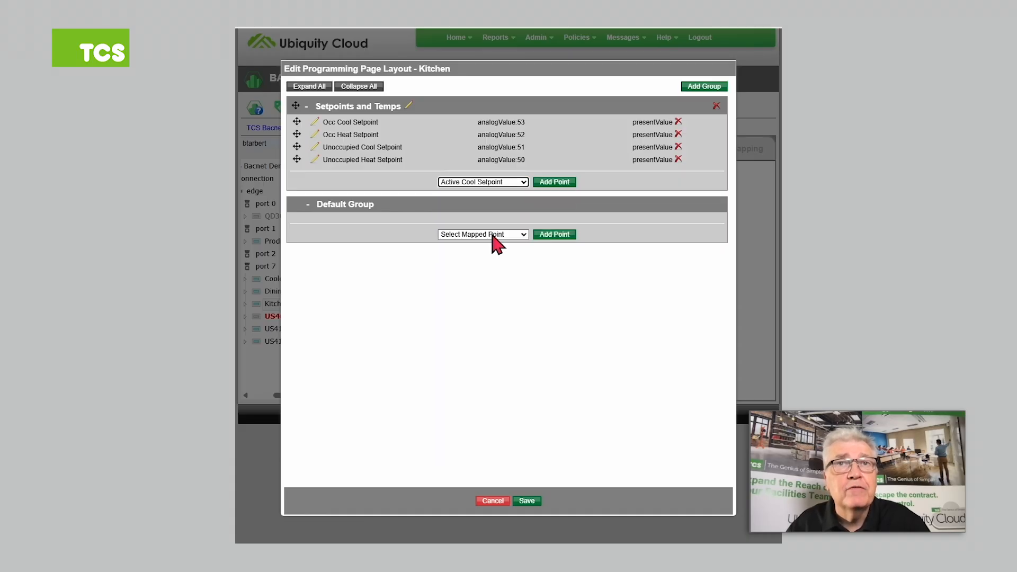
left_click(554, 183)
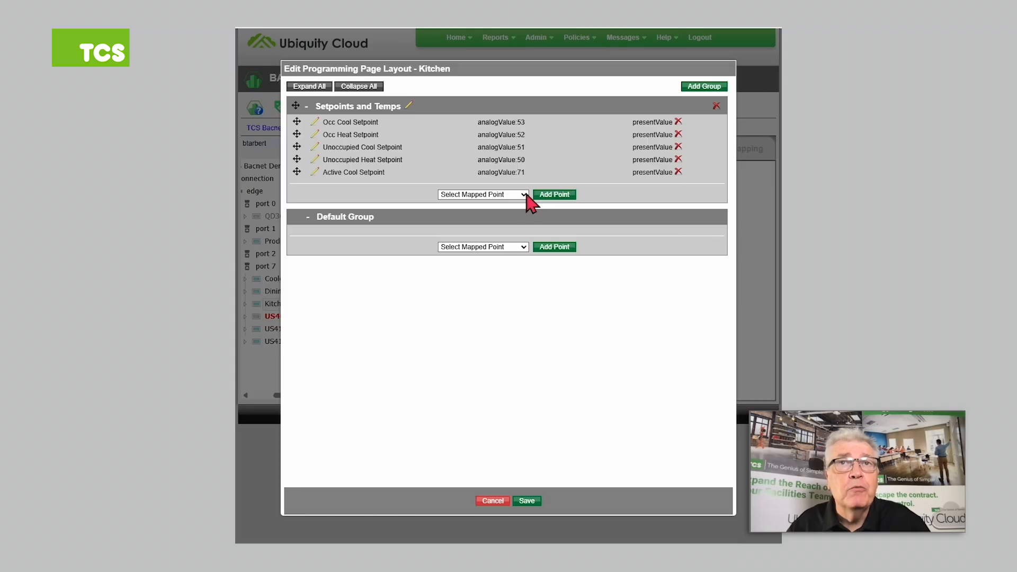
left_click(523, 194)
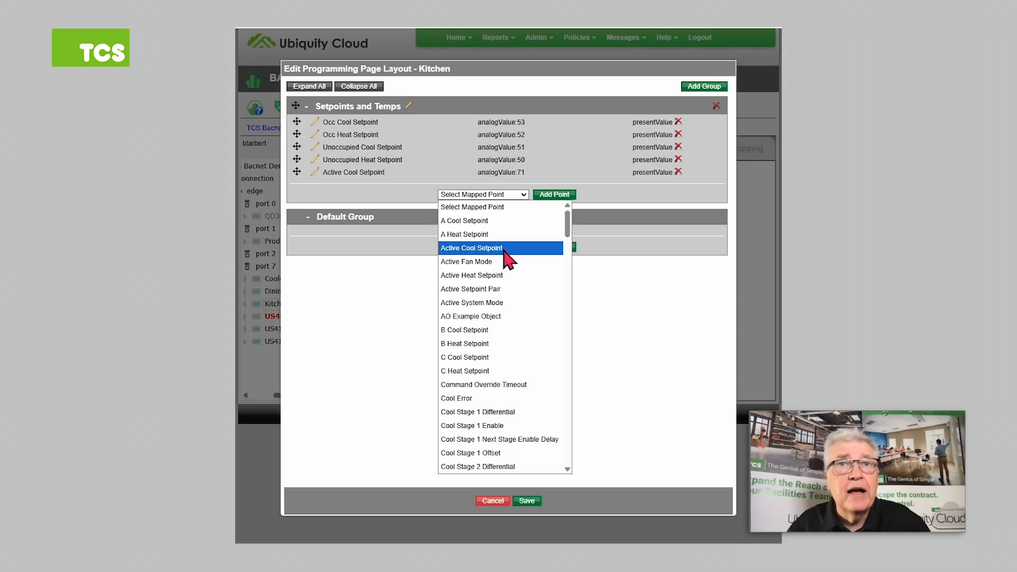
left_click(500, 276)
left_click(563, 199)
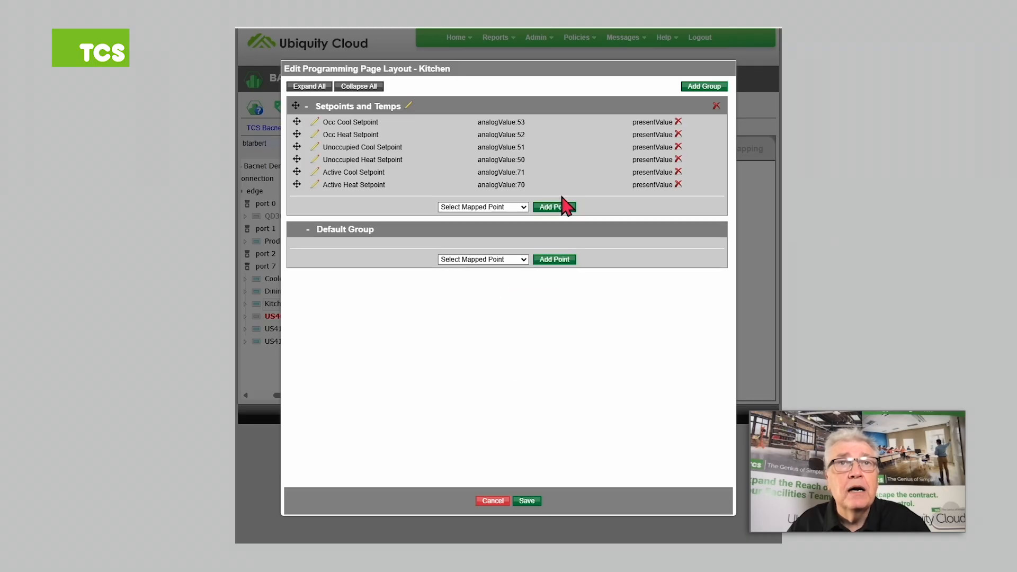
Add the mapped point Space Temperature to the Setpoints and Temps group
left_click(525, 208)
scroll(517, 268, "down", 15)
scroll(516, 268, "down", 20)
scroll(516, 268, "down", 4)
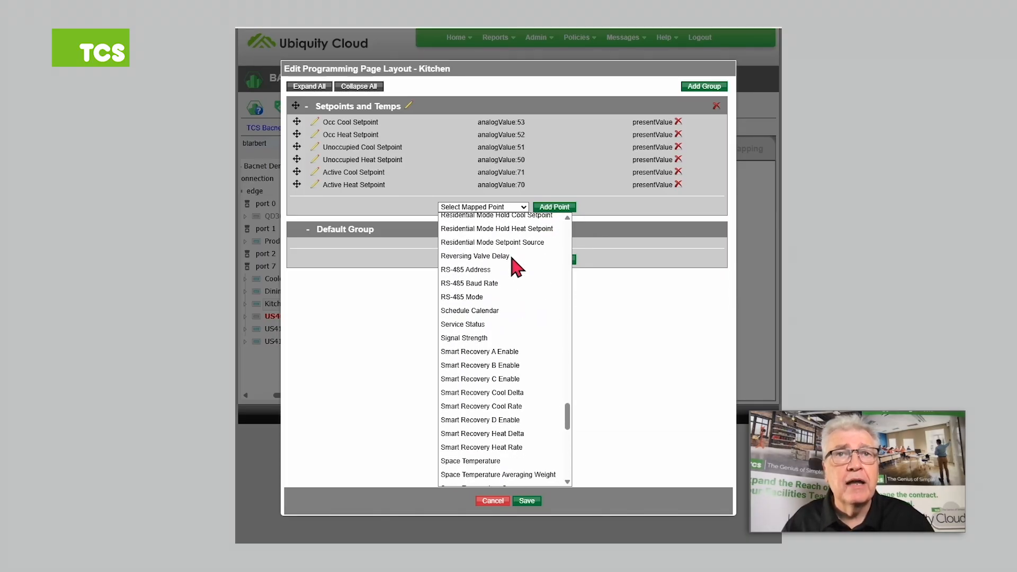
scroll(517, 268, "down", 4)
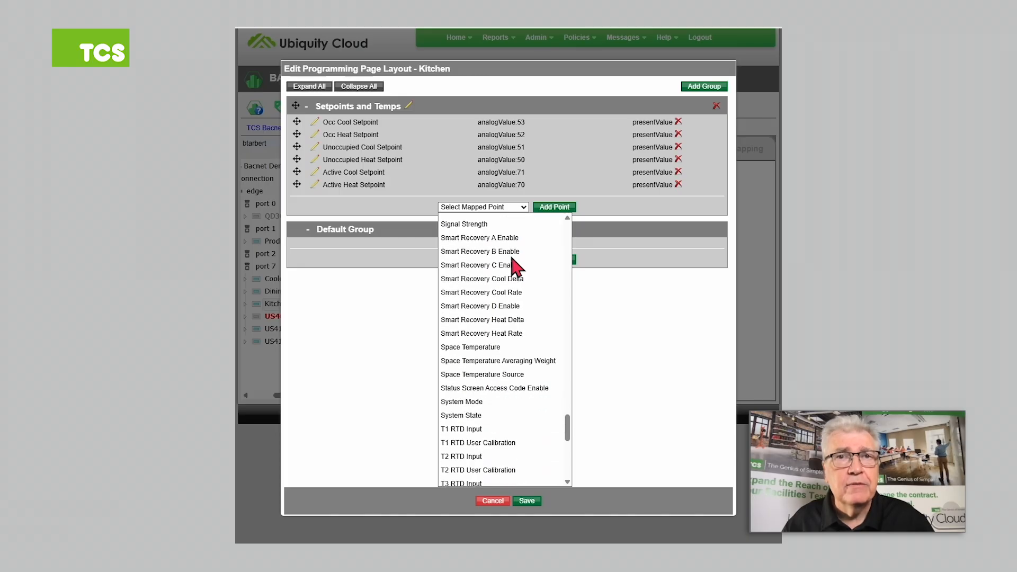
left_click(490, 348)
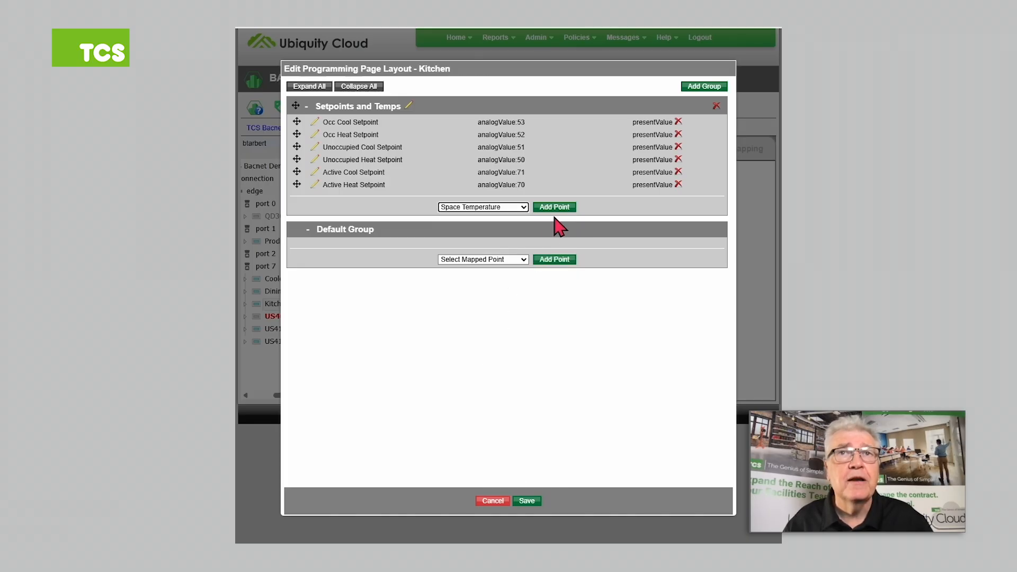
left_click(554, 207)
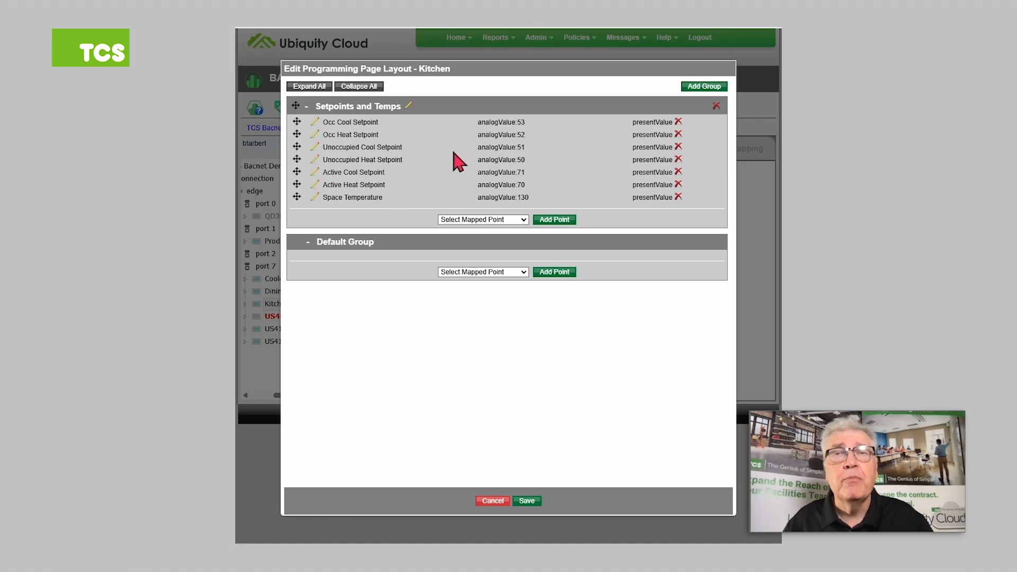
Add another group to the Kitchen programming page layout and name it "Digital Outputs"
left_click(708, 87)
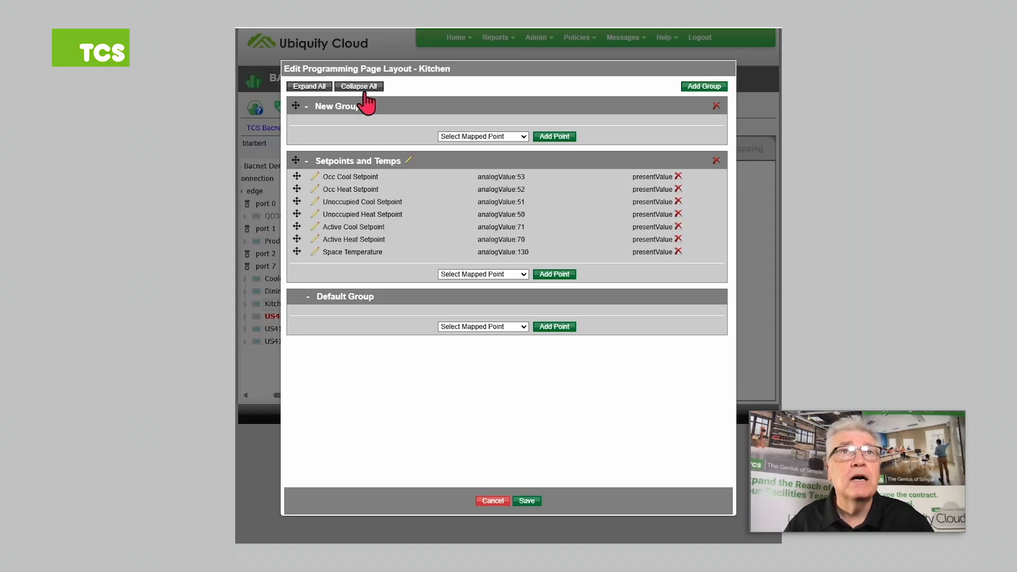
left_click(369, 106)
left_click(347, 109)
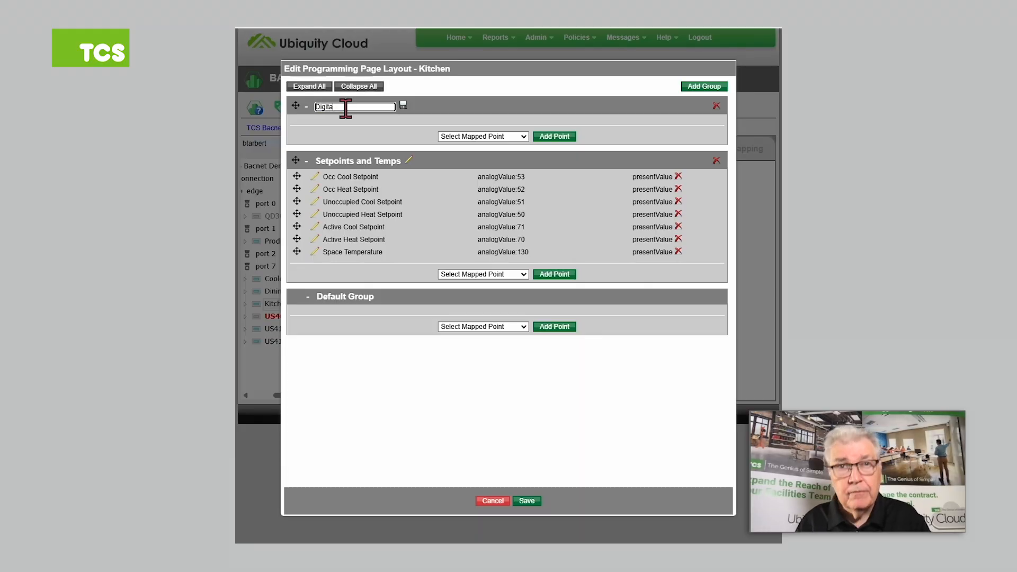
type("Digital Output")
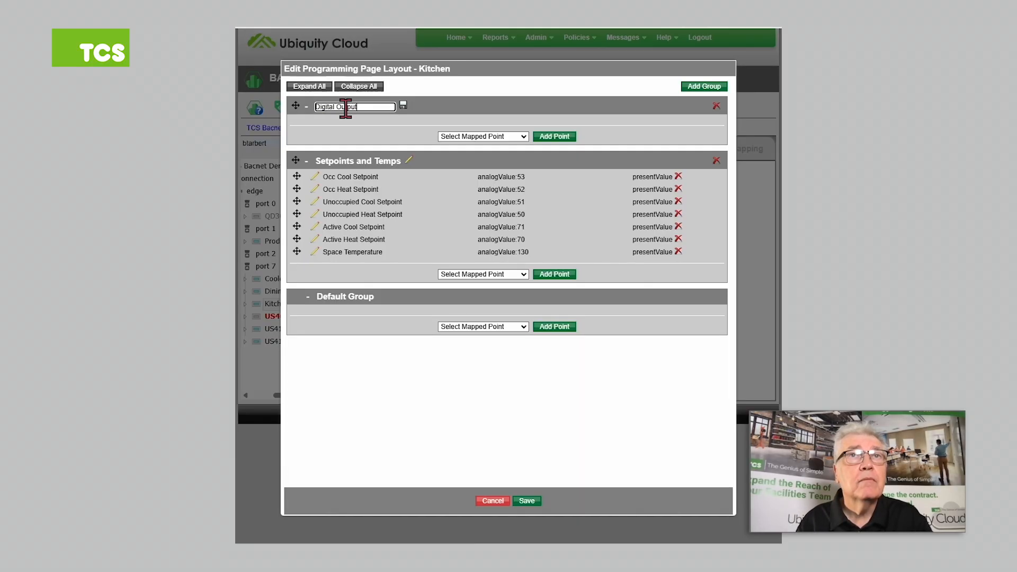
key("BackSpace")
key("BackSpace")
key("BackSpace")
key("BackSpace")
key("BackSpace")
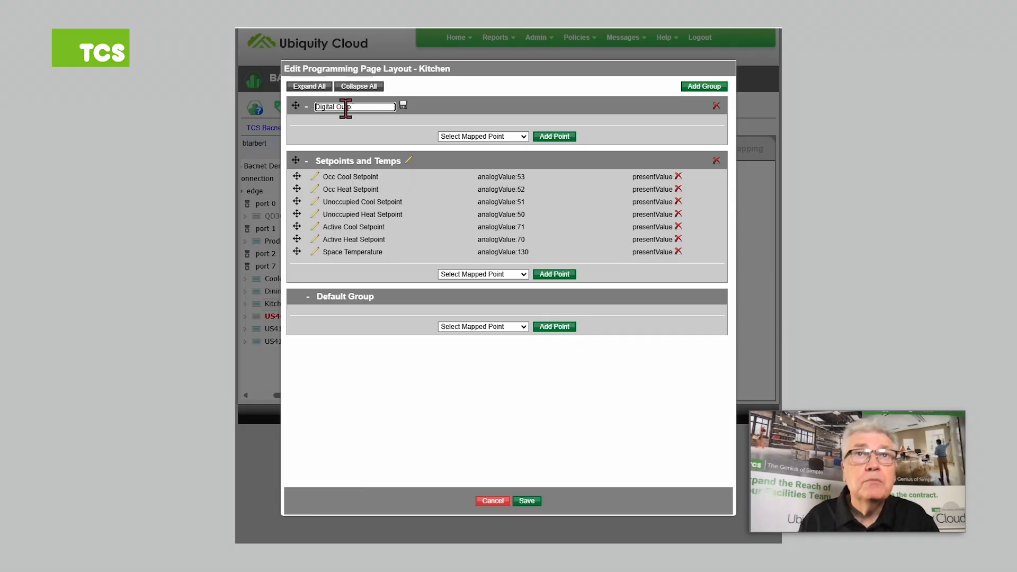
type("tputs")
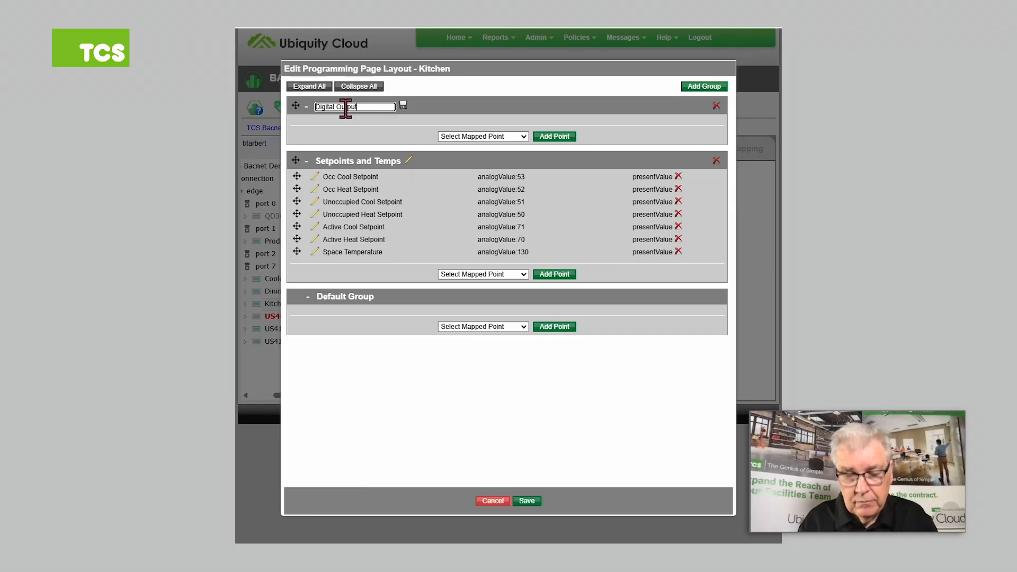
left_click(404, 105)
Add the mapped points Cool Stage 1 Differential and Cool Stage 1 Offset to the Digital Outputs group
left_click(510, 139)
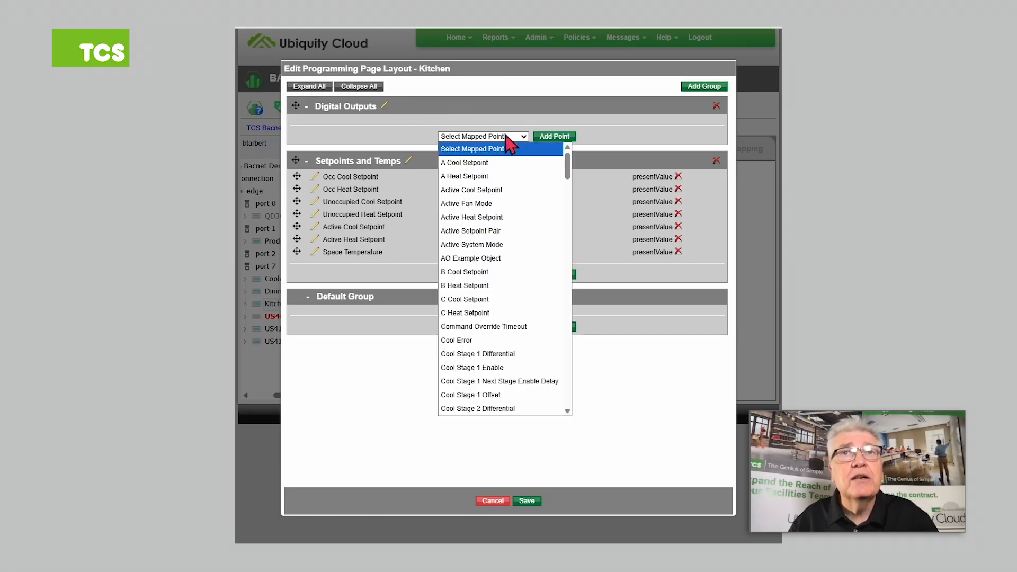
left_click(500, 354)
left_click(556, 136)
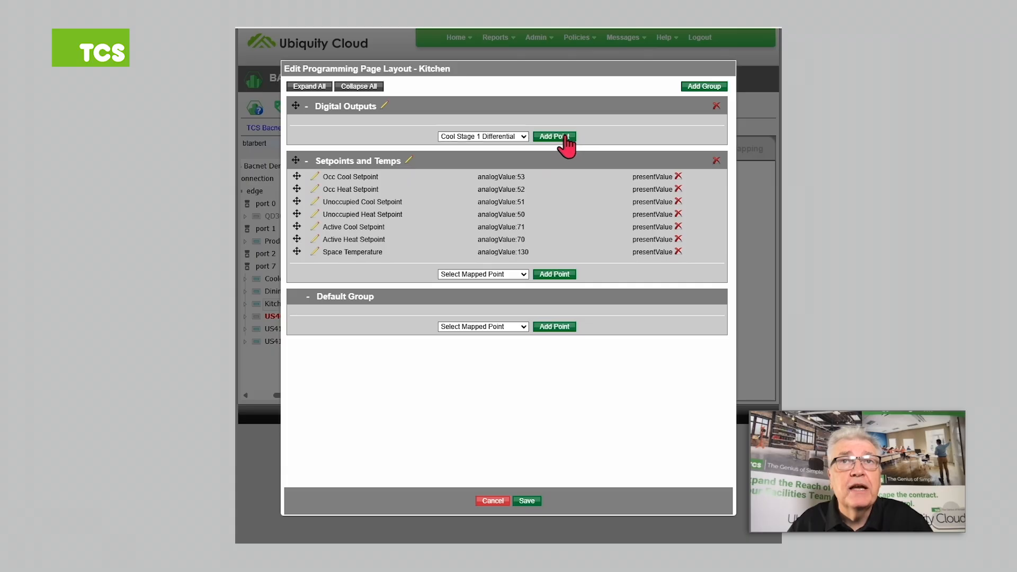
left_click(518, 145)
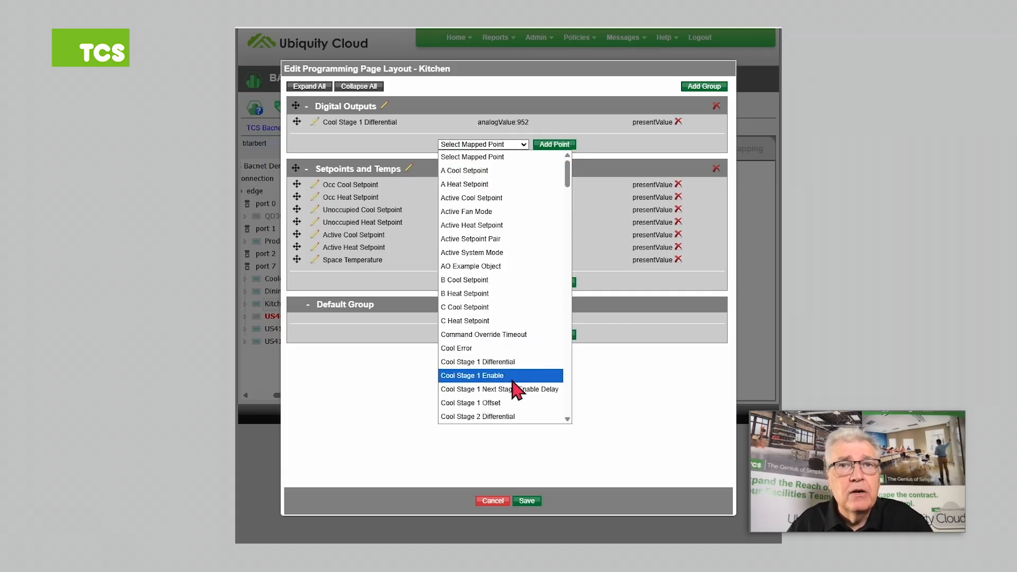
left_click(503, 403)
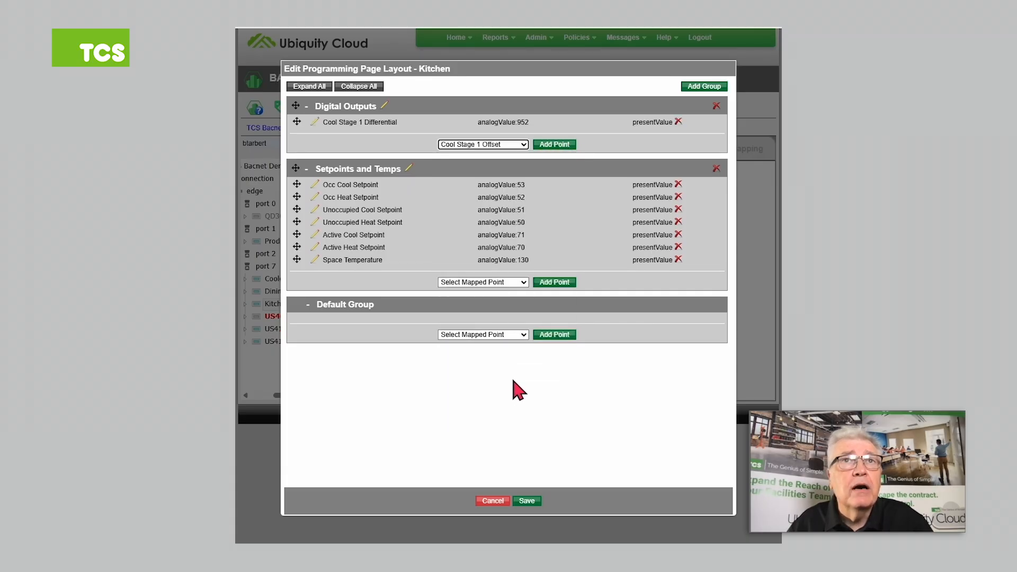
left_click(558, 146)
Add the mapped point Heat Stage 1 Differential to the Digital Outputs group
left_click(526, 157)
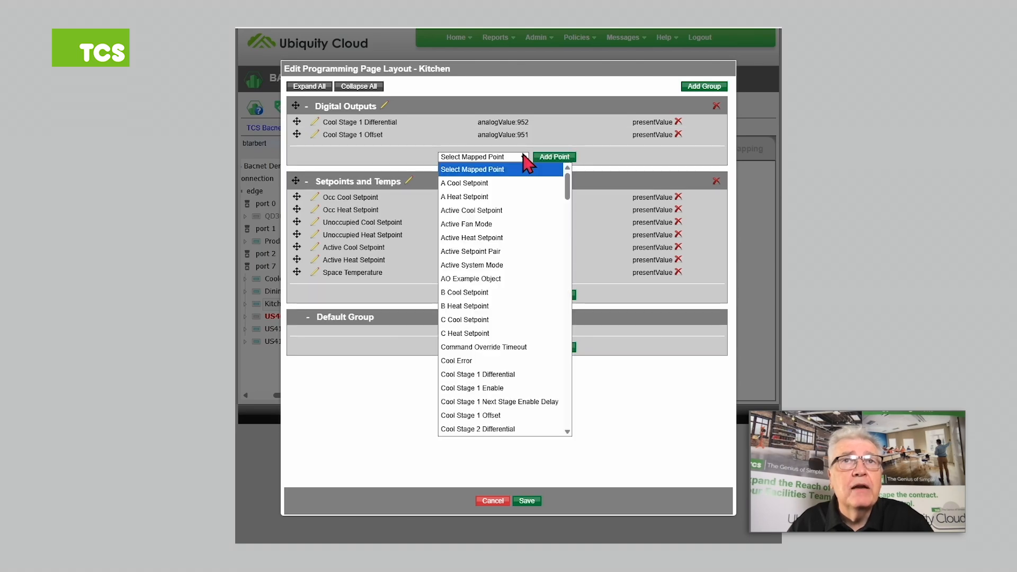
scroll(504, 275, "down", 5)
scroll(503, 286, "down", 10)
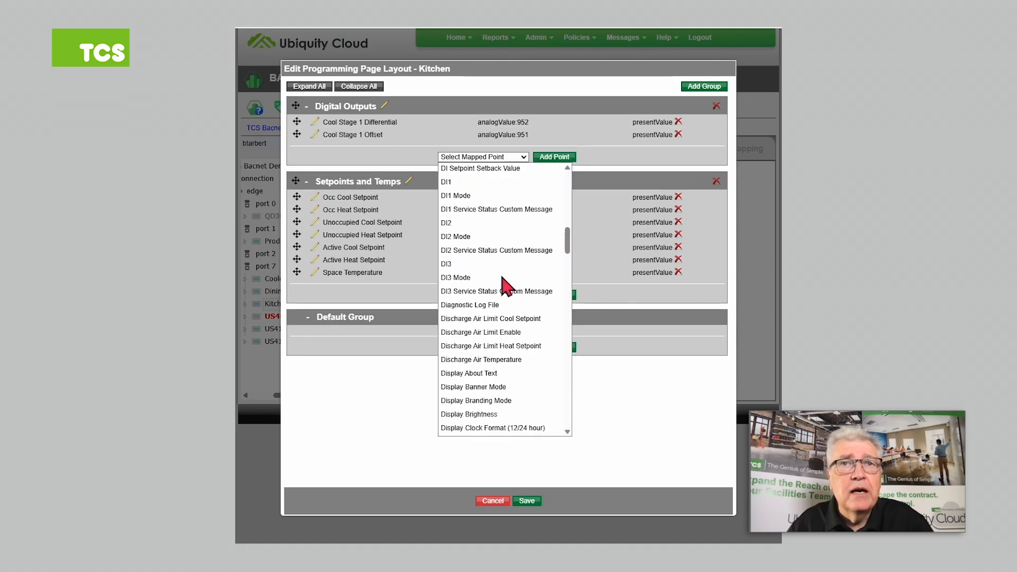
scroll(504, 286, "down", 5)
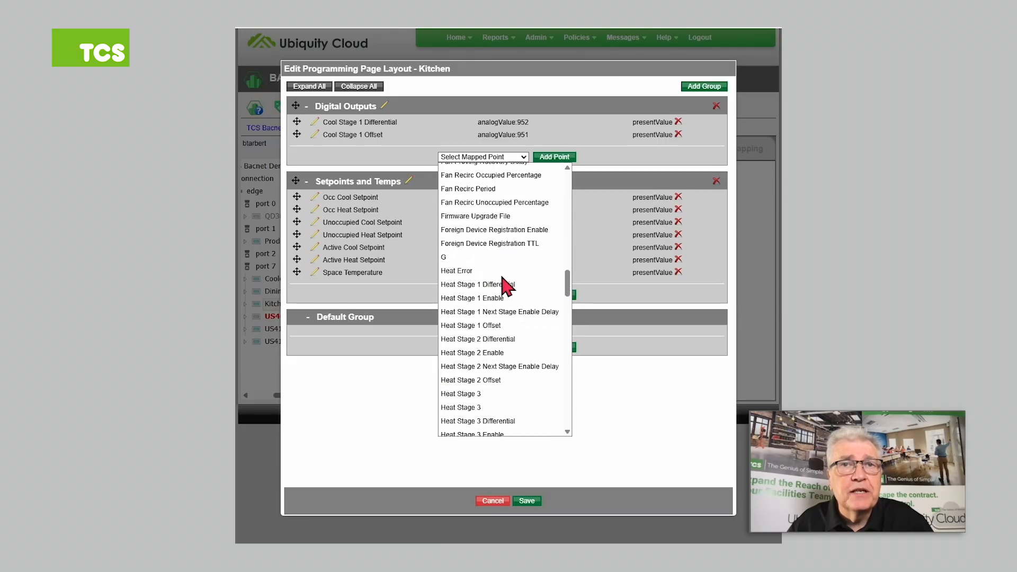
left_click(506, 237)
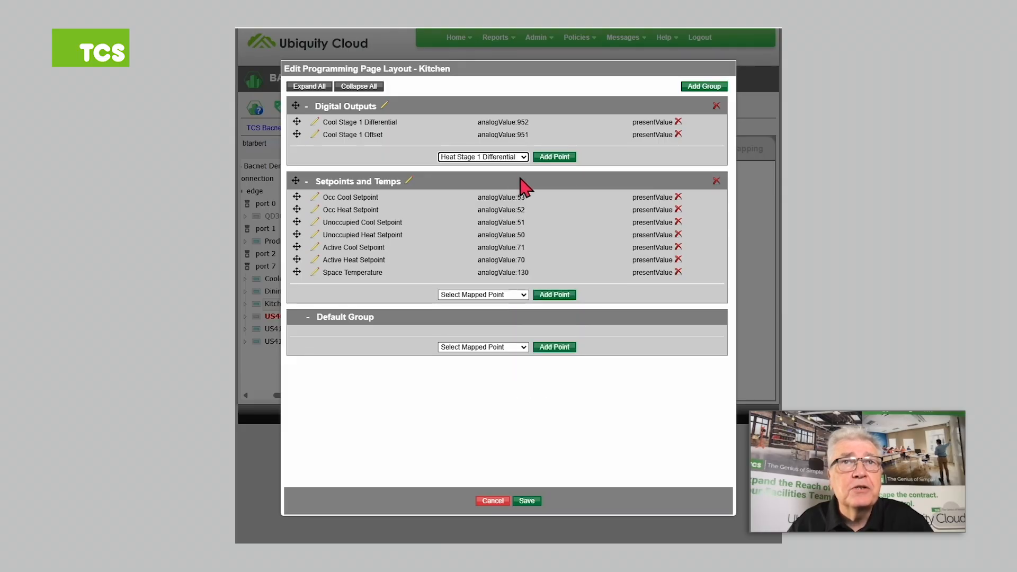
left_click(551, 156)
Add the mapped point Heat Stage 1 Offset to the Digital Outputs group
left_click(526, 169)
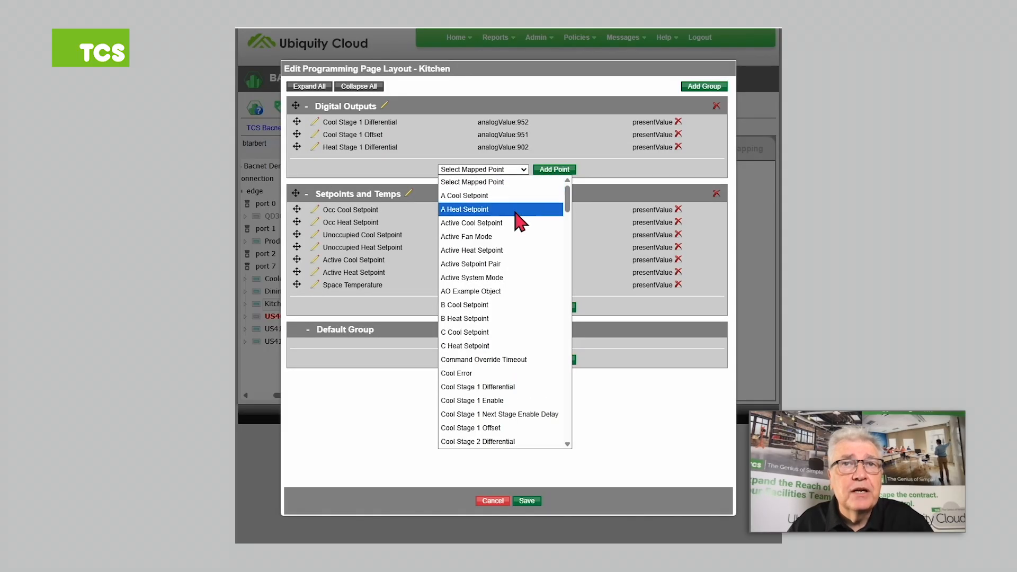
scroll(508, 283, "down", 15)
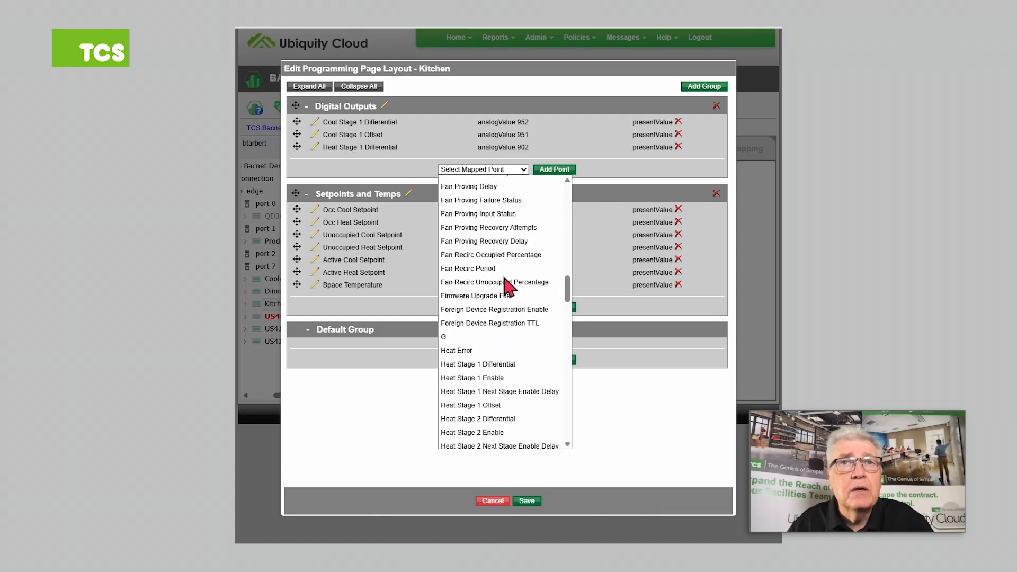
scroll(504, 289, "up", 5)
scroll(508, 288, "down", 5)
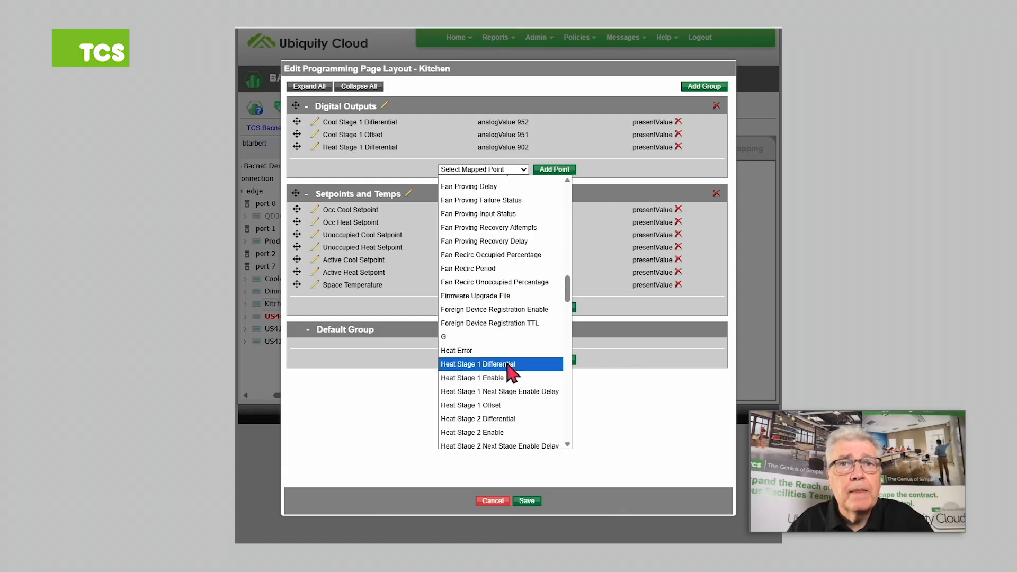
left_click(496, 406)
left_click(553, 309)
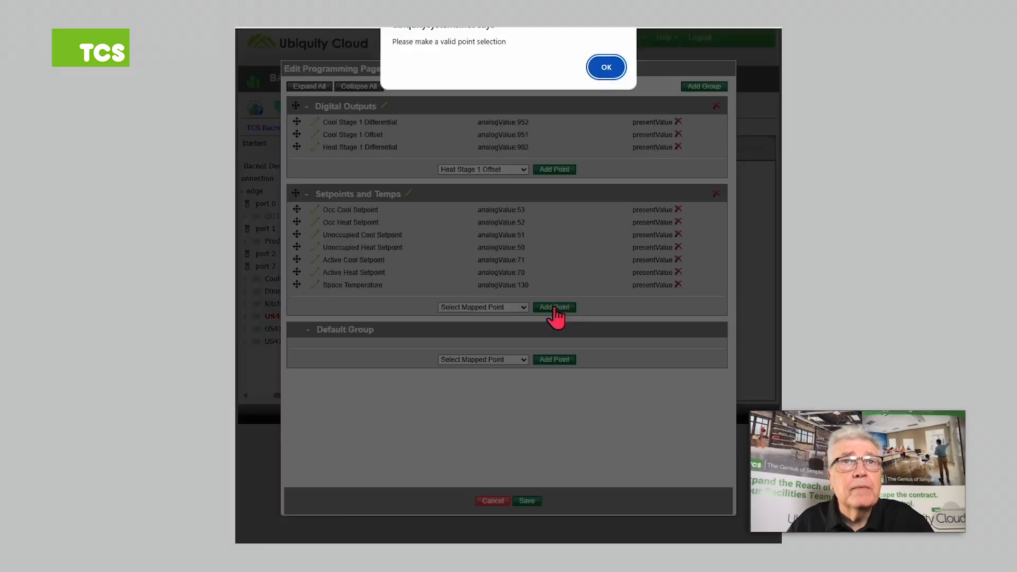
left_click(609, 71)
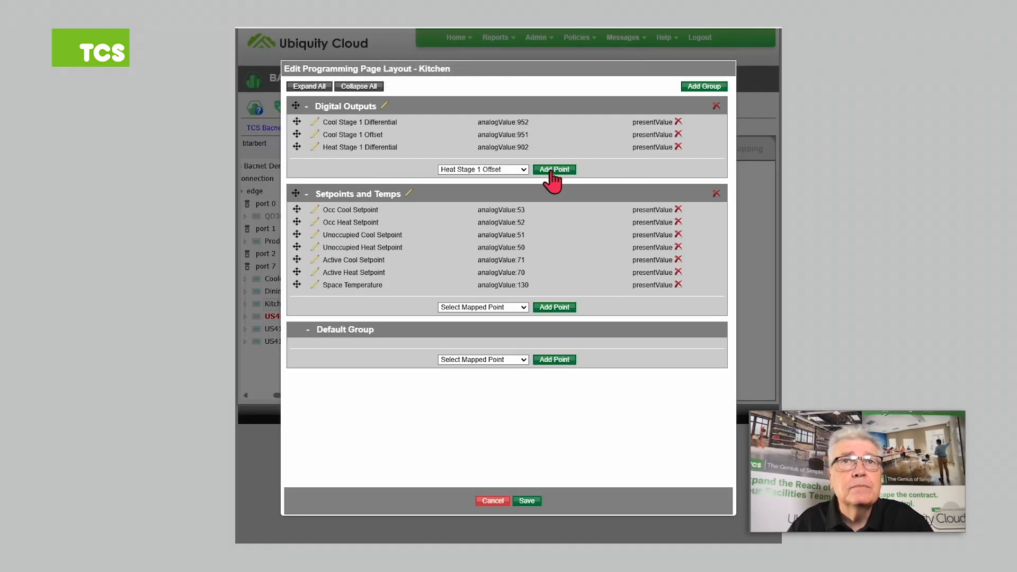
left_click(553, 169)
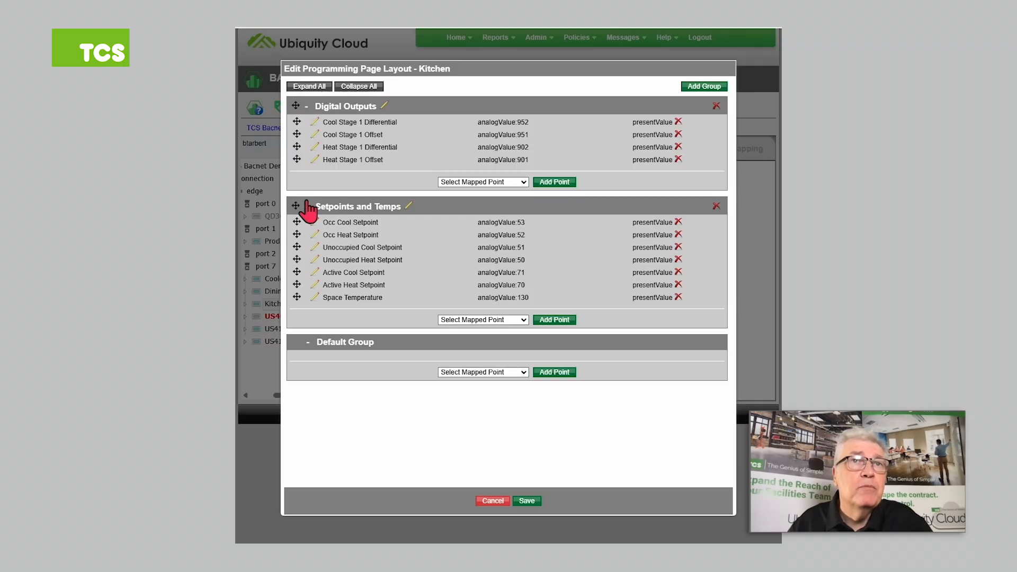
Move the Setpoints and Temps group above Digital Outputs and save the Kitchen programming page layout
left_click_drag(295, 202, 297, 104)
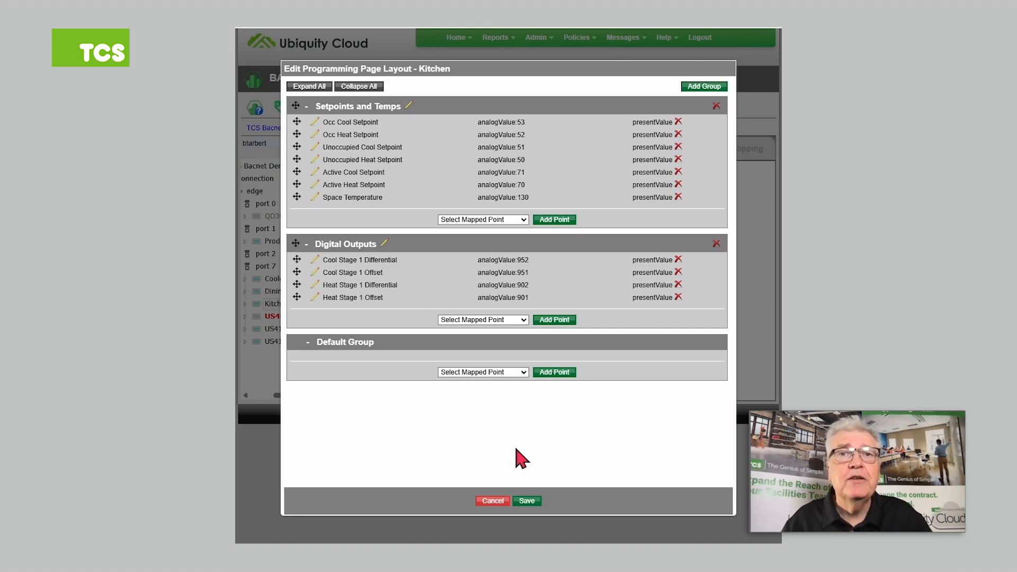
left_click(529, 503)
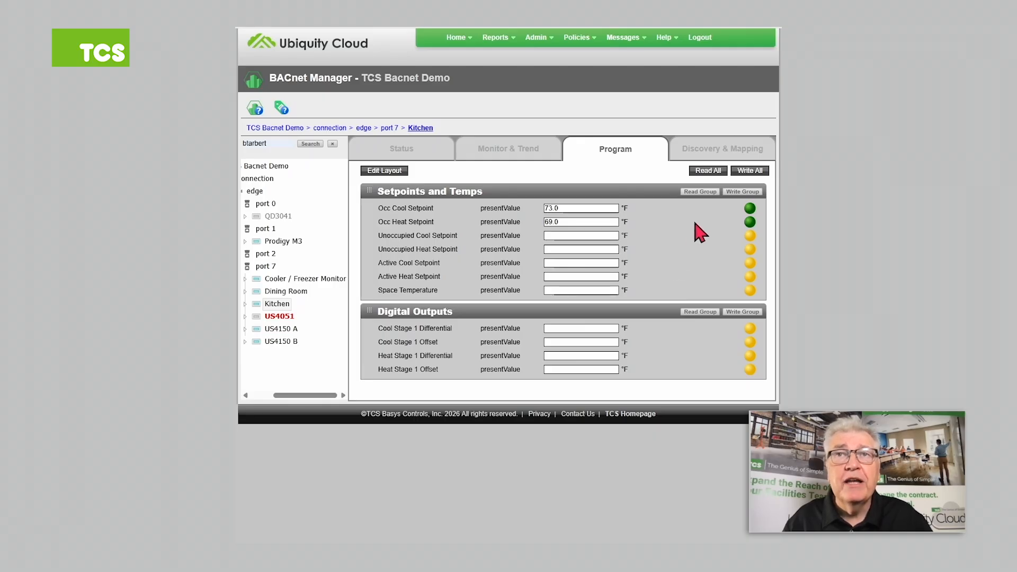
Read all point values from the Kitchen controller and refresh its programming page until they load
left_click(709, 173)
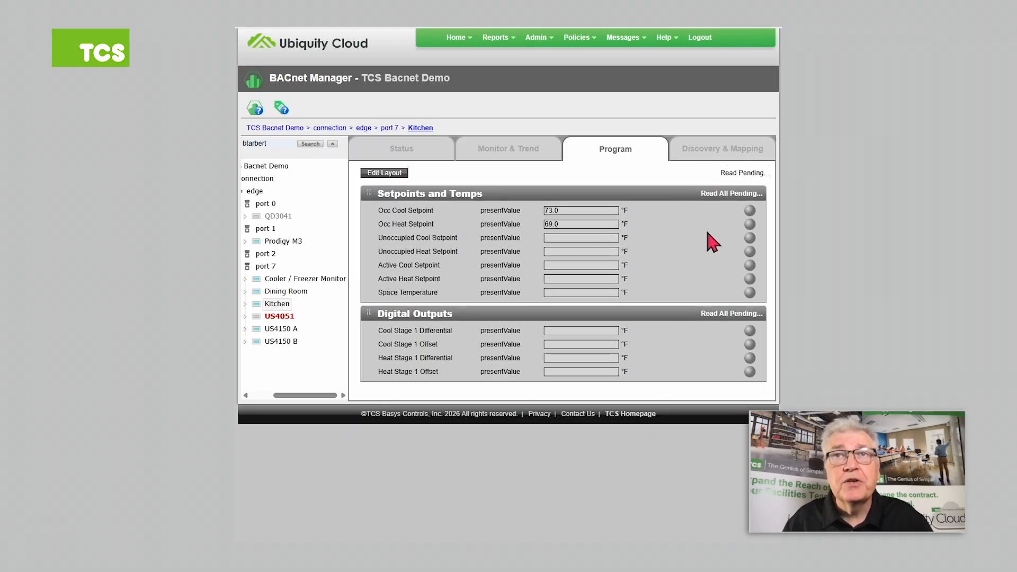
left_click(648, 149)
left_click(649, 150)
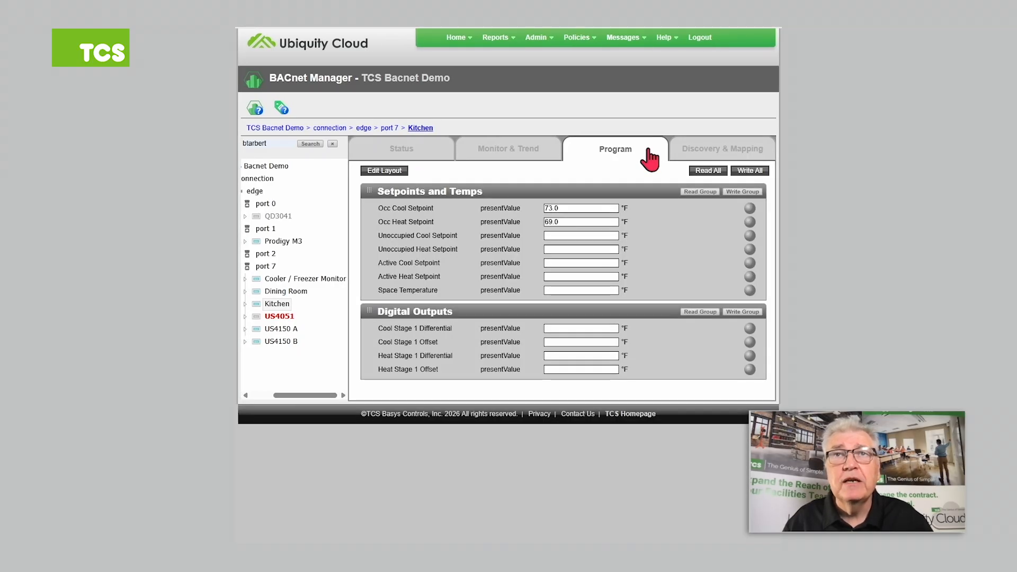
left_click(649, 150)
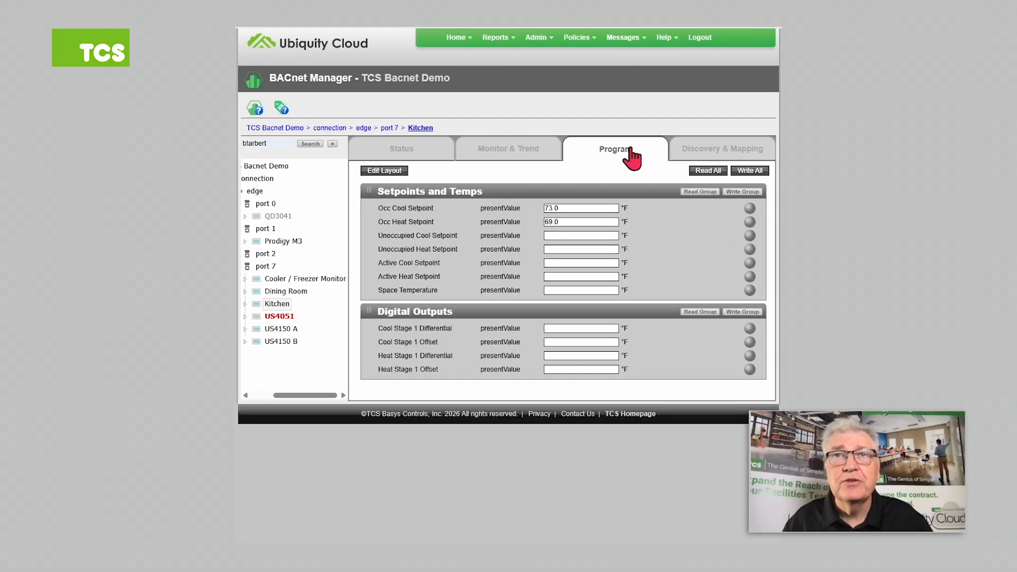
left_click(648, 150)
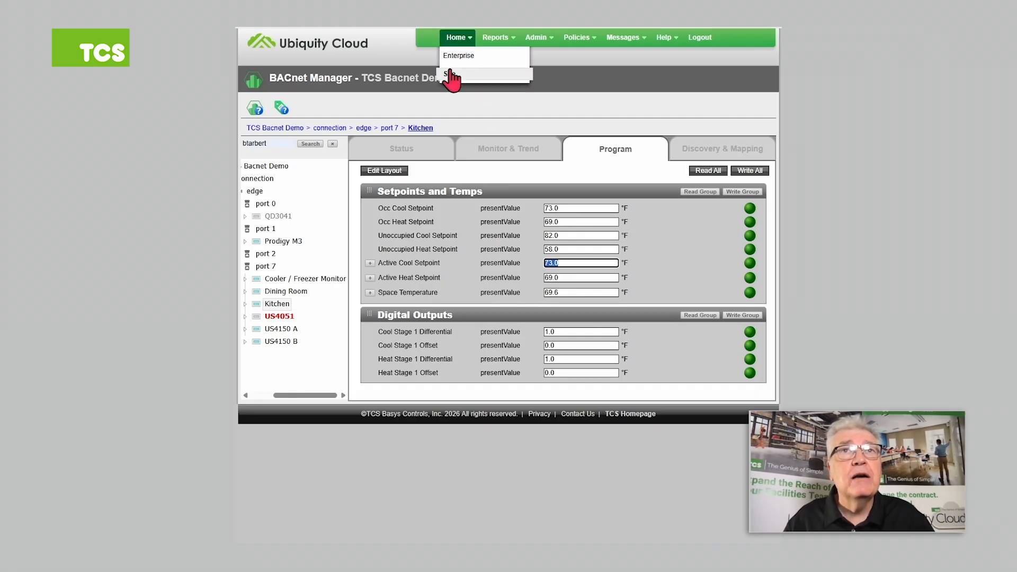
Go to the site overview and open the Kitchen controller's programming page to view its custom point groups
left_click(452, 66)
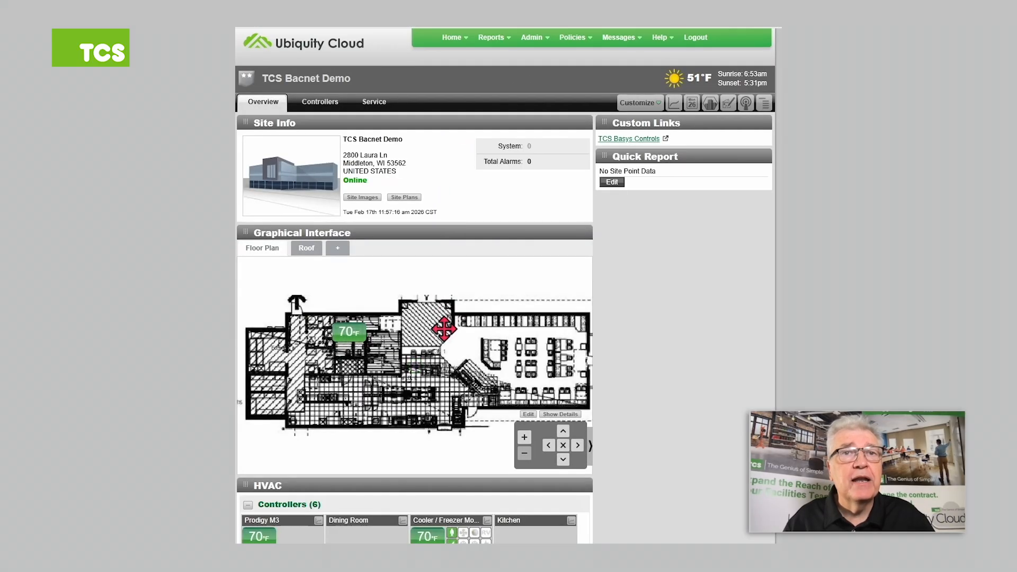
scroll(609, 419, "down", 3)
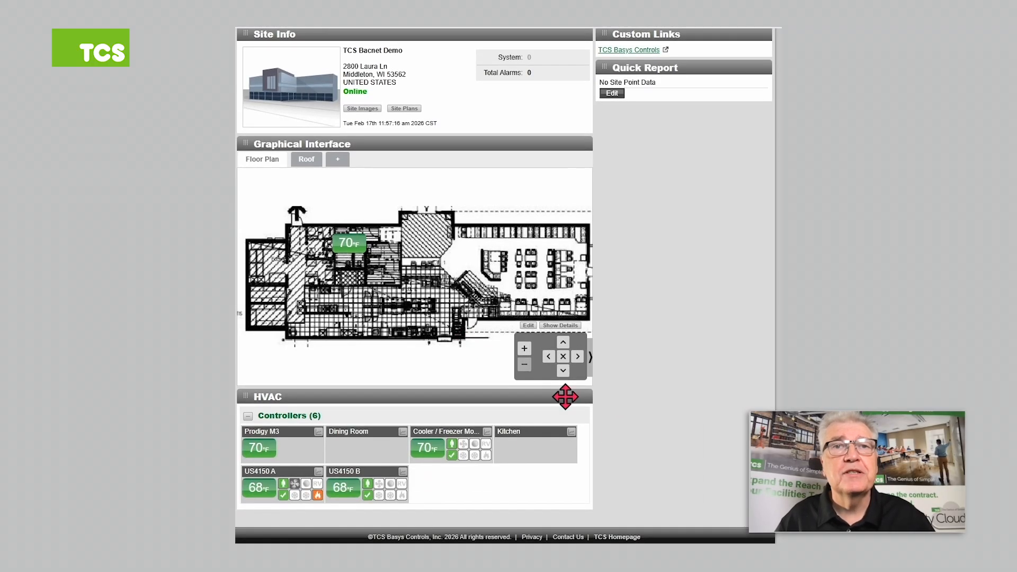
left_click(517, 456)
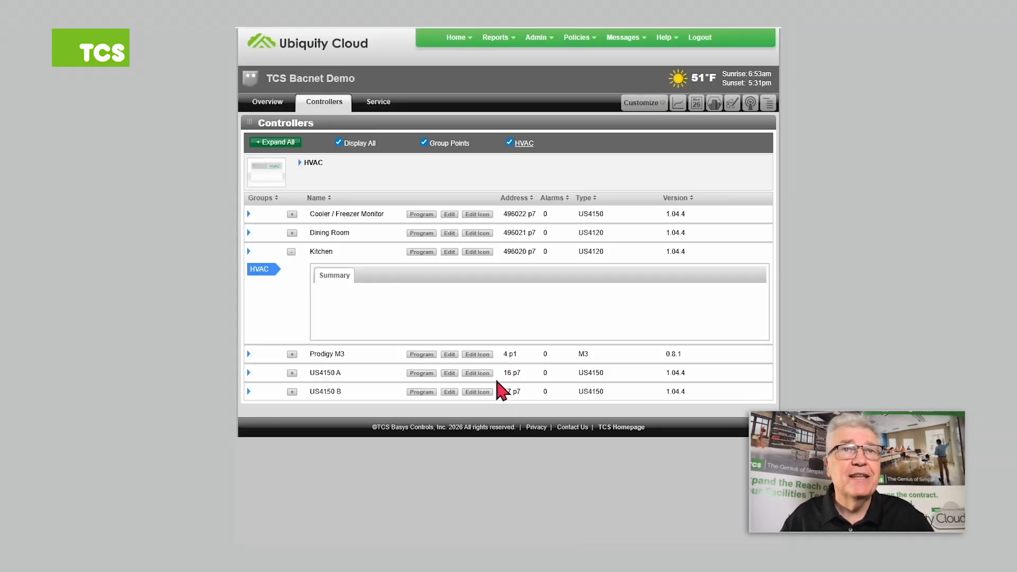
left_click(418, 253)
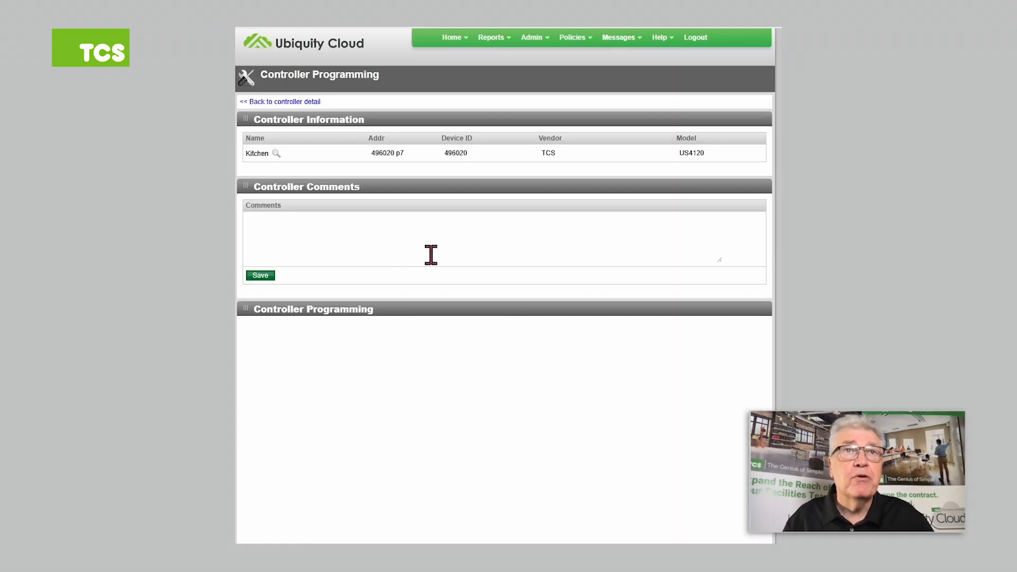
scroll(509, 273, "down", 3)
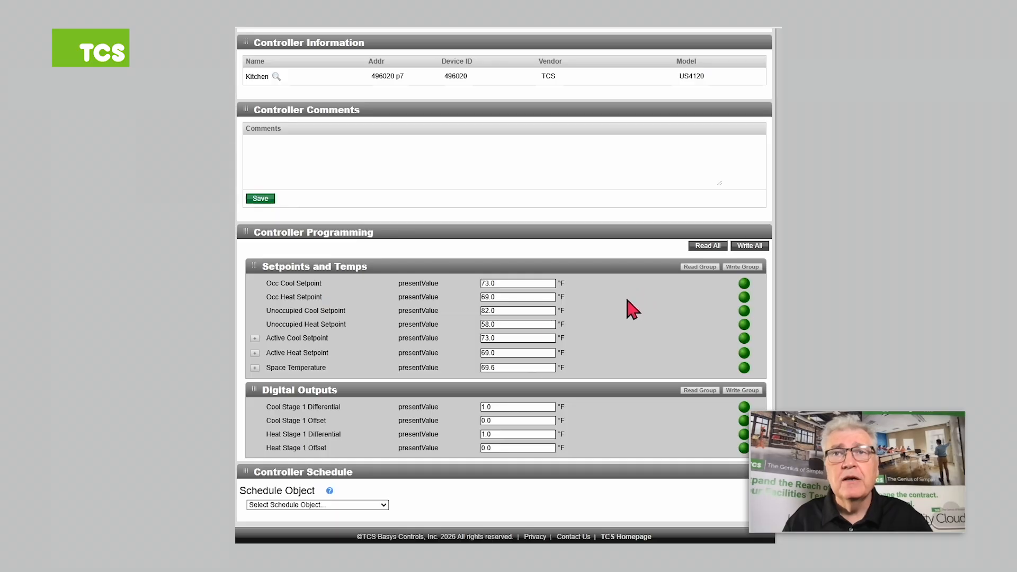
Expand the Active Cool Setpoint's details, examine its priority array and relinquish default, and collapse them again
left_click(254, 339)
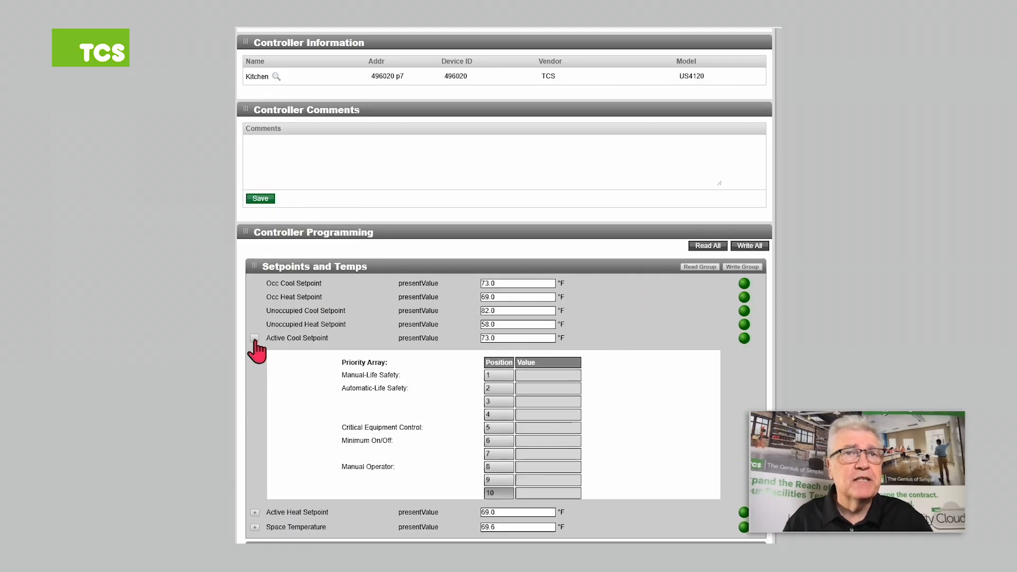
scroll(356, 359, "down", 3)
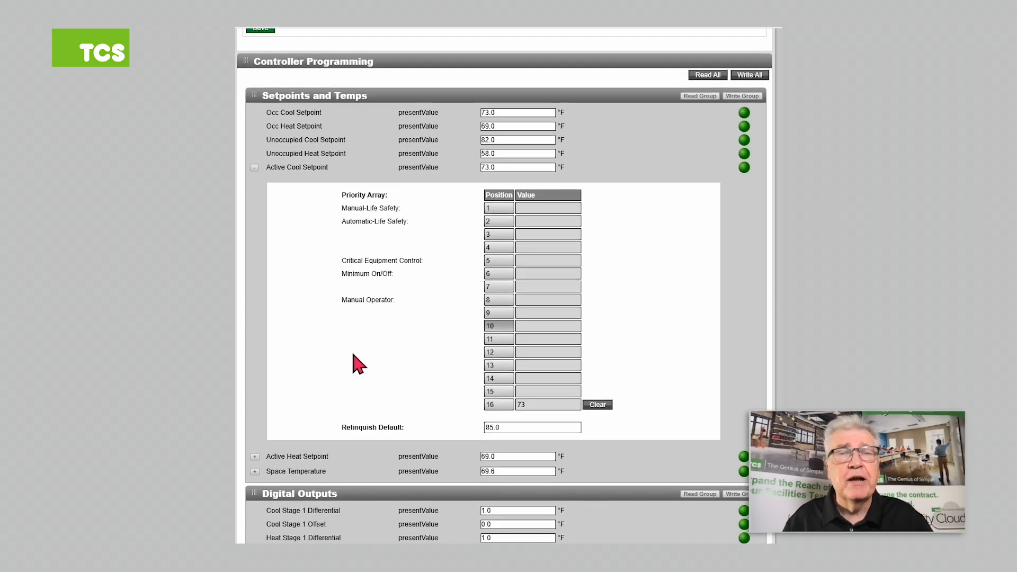
left_click(254, 167)
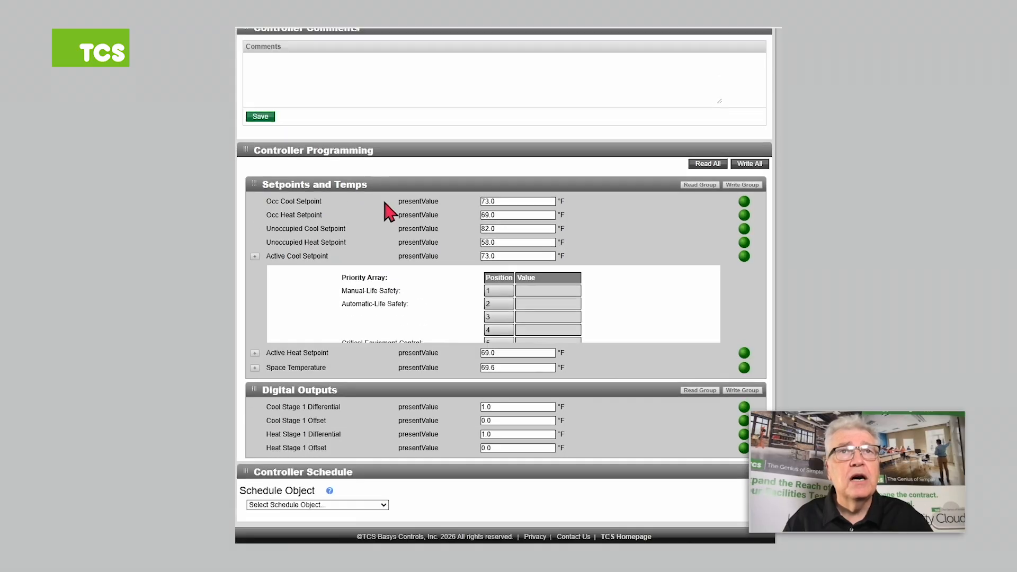